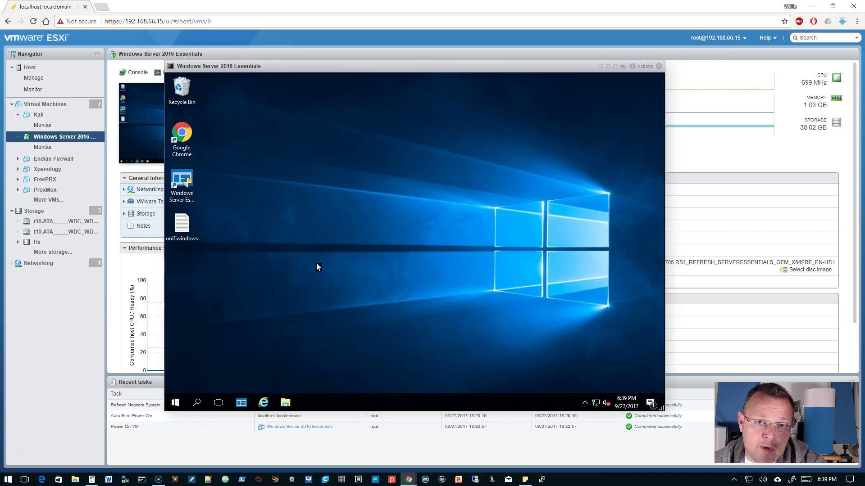
Step: Browse File Explorer to C:\Users\<your user folder> and select the Ubiquiti UniFi folder
{"action": "key", "text": "super+e"}
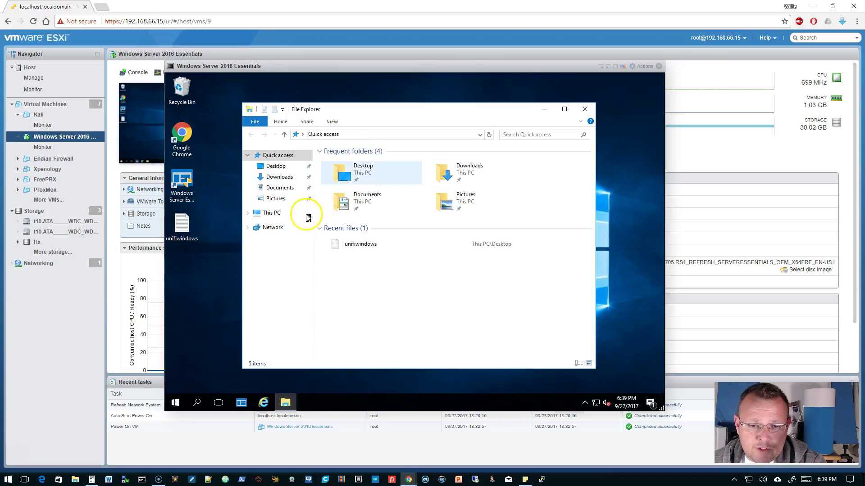
{"action": "left_click", "coordinate": [272, 214]}
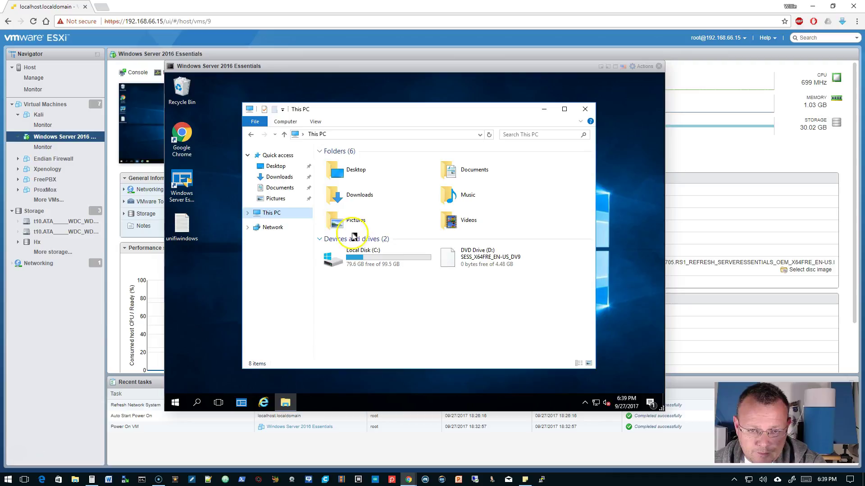
{"action": "double_click", "coordinate": [377, 251]}
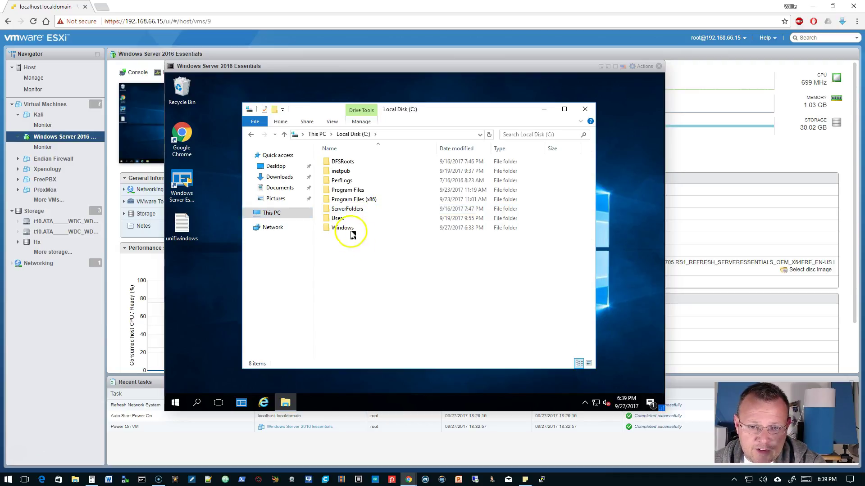
{"action": "double_click", "coordinate": [344, 219]}
{"action": "double_click", "coordinate": [355, 238]}
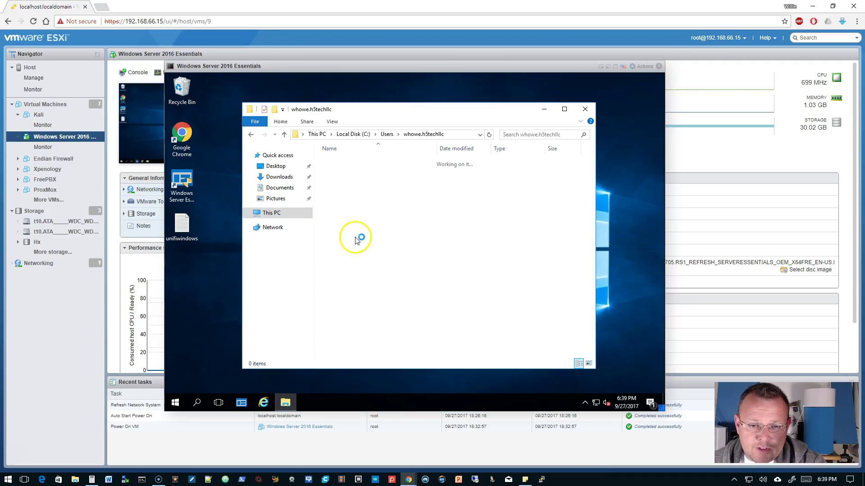
{"action": "left_click", "coordinate": [348, 260]}
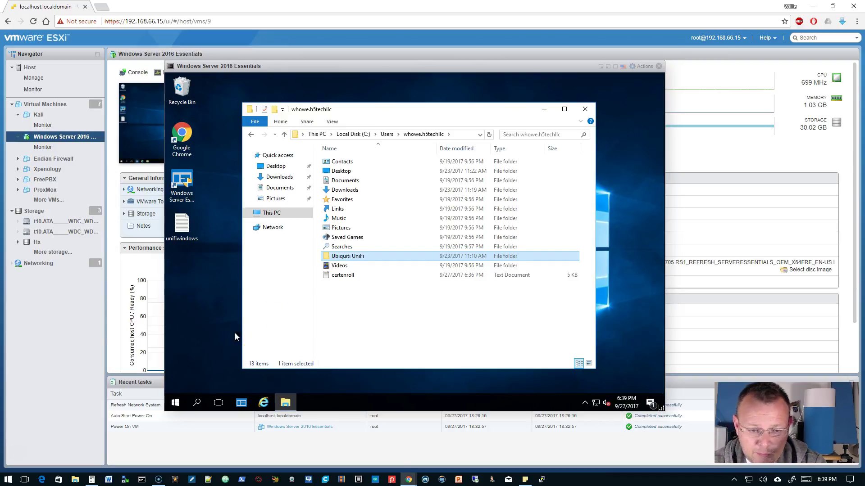
{"action": "left_click", "coordinate": [177, 402]}
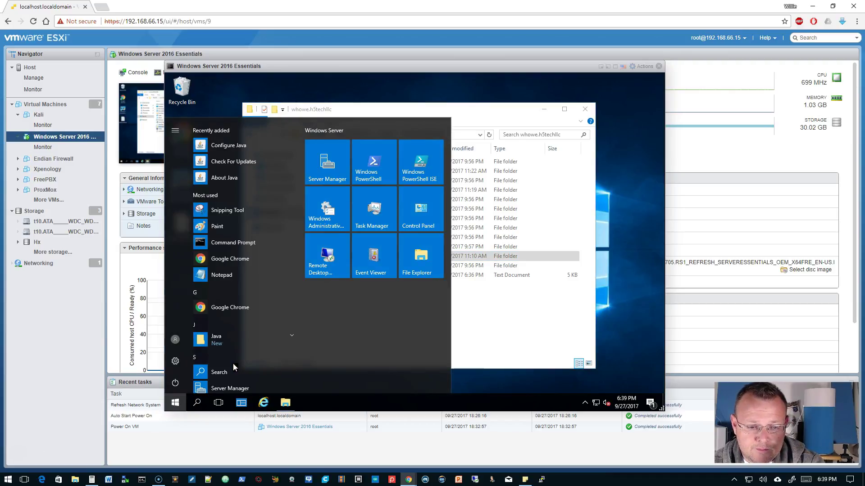
Step: Search for services.msc and launch the Services console
{"action": "left_click", "coordinate": [233, 363]}
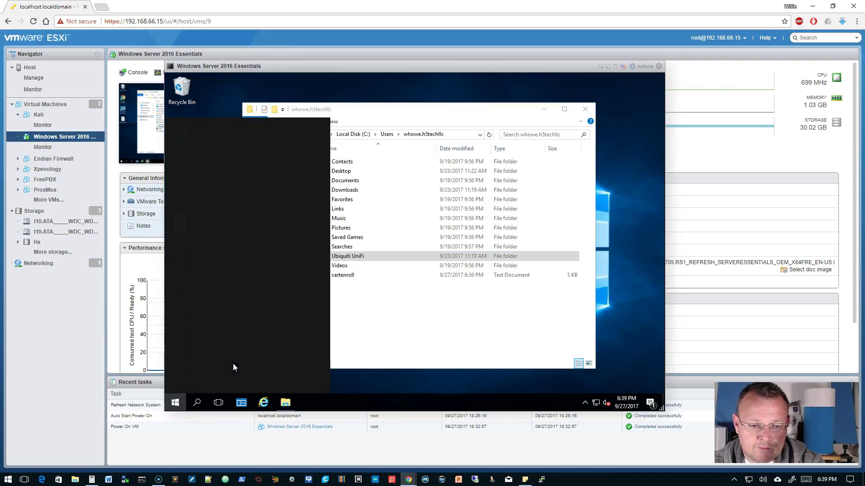
{"action": "left_click", "coordinate": [332, 370]}
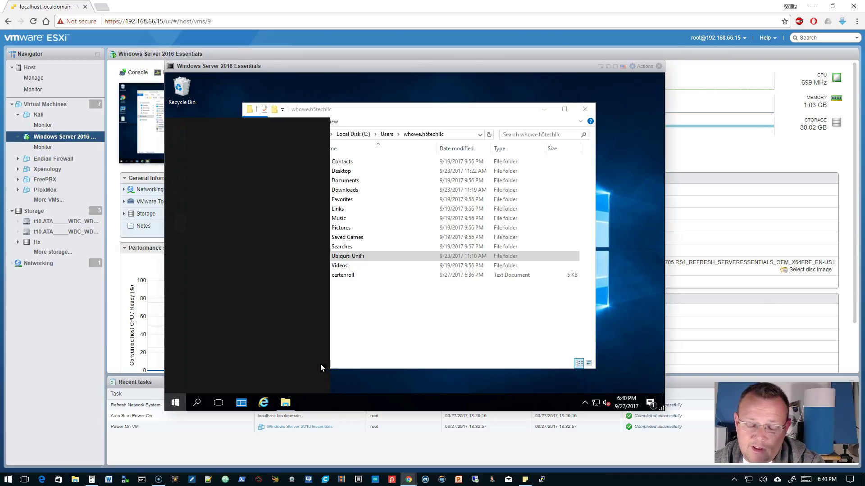
{"action": "type", "text": "services.msc"}
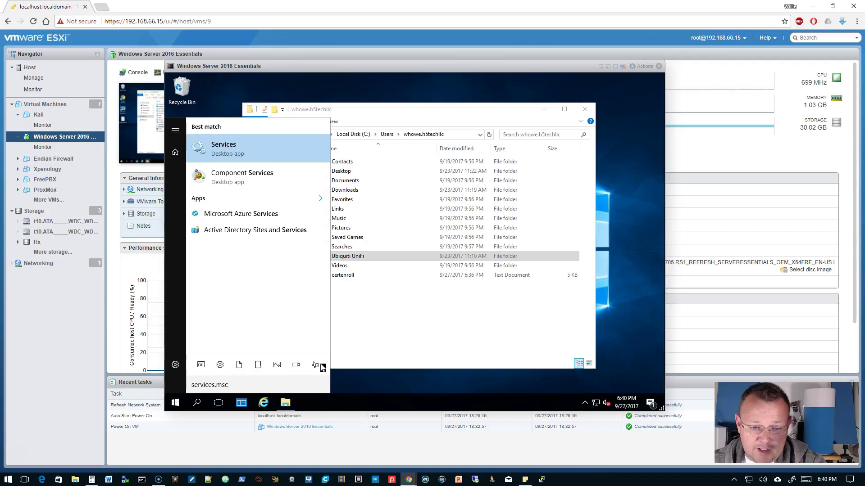
{"action": "left_click", "coordinate": [239, 148]}
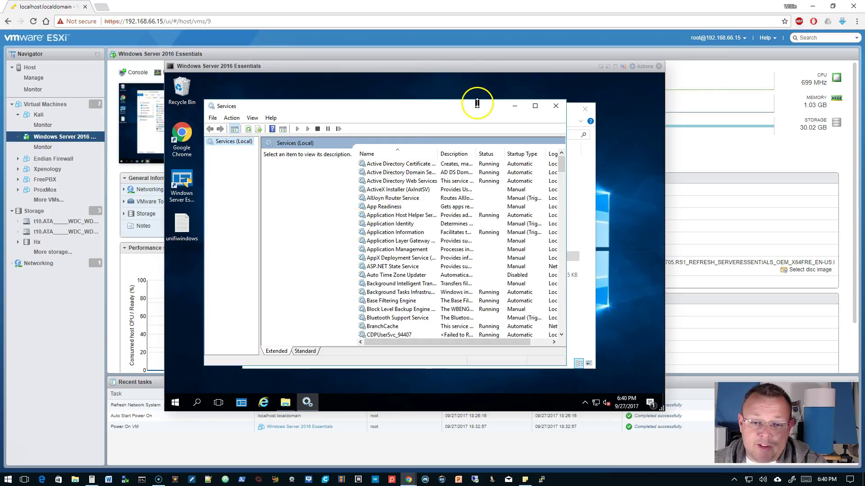
Step: Scroll to the UniFi Controller service and stop it
{"action": "left_click_drag", "start_coordinate": [564, 164], "coordinate": [568, 290]}
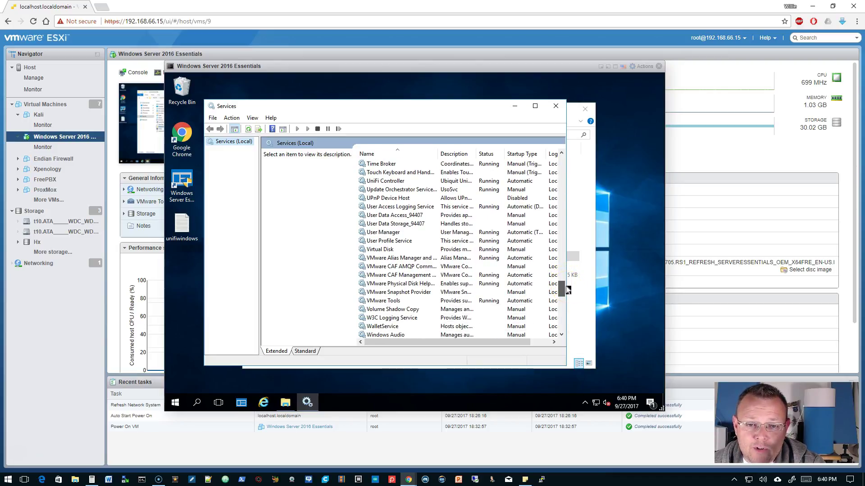
{"action": "left_click_drag", "start_coordinate": [568, 290], "coordinate": [569, 292]}
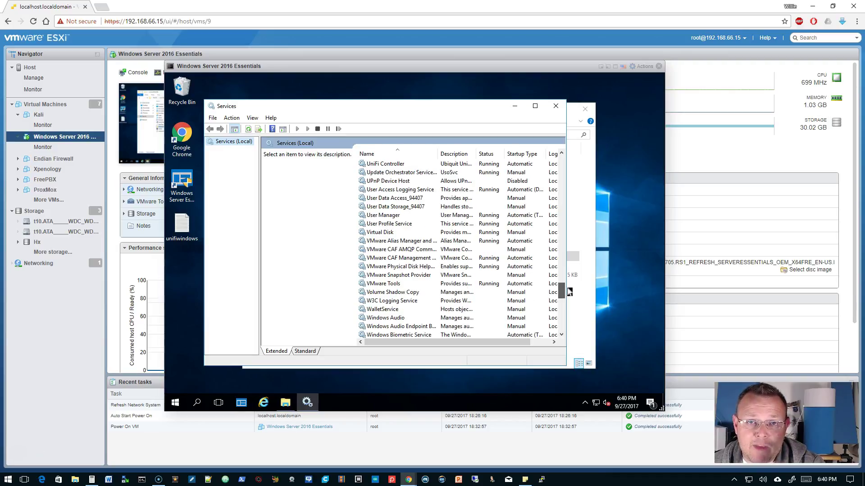
{"action": "left_click_drag", "start_coordinate": [569, 292], "coordinate": [571, 290]}
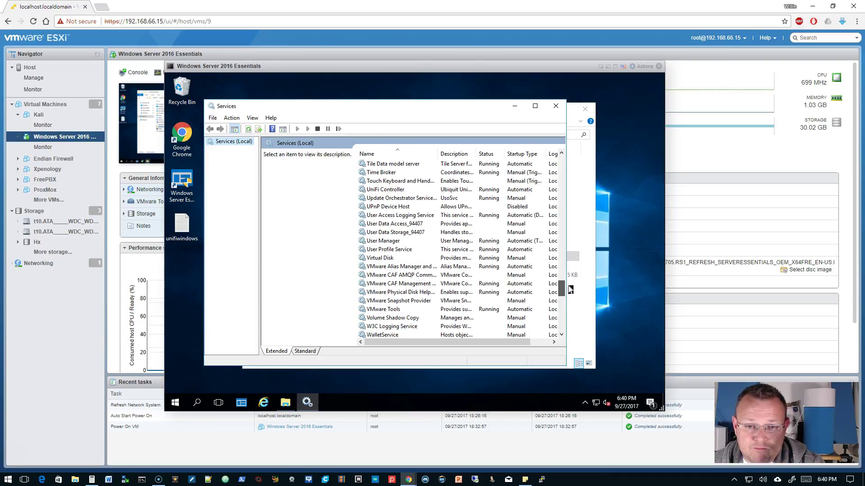
{"action": "left_click", "coordinate": [396, 190]}
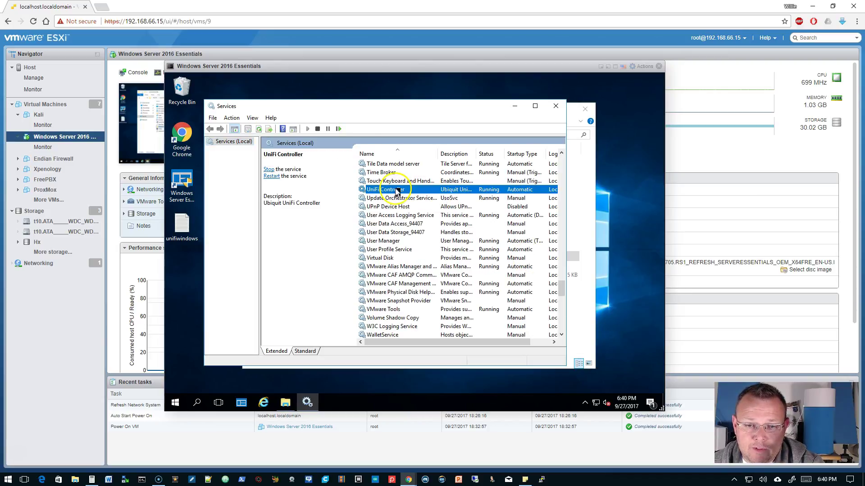
{"action": "right_click", "coordinate": [406, 190]}
{"action": "left_click", "coordinate": [416, 204]}
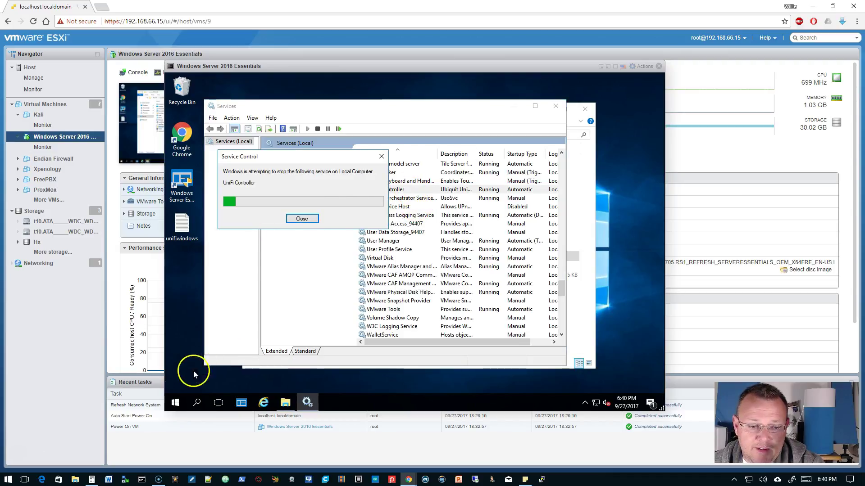
{"action": "left_click", "coordinate": [176, 402]}
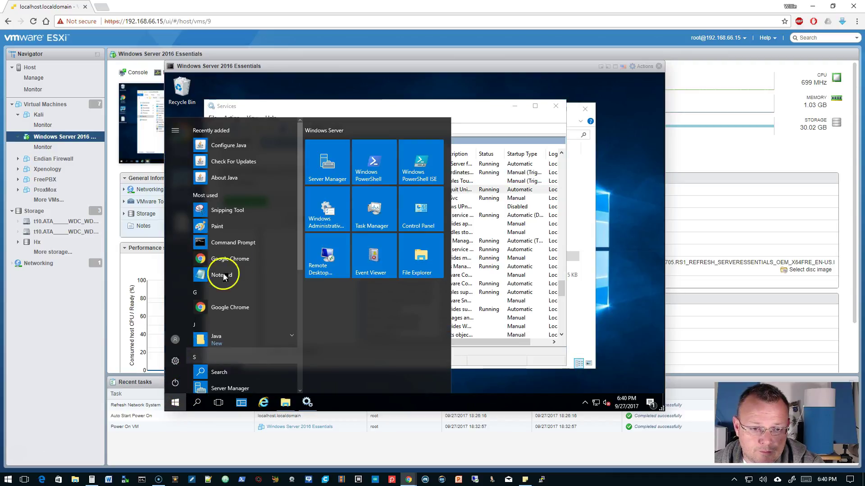
Step: Run Command Prompt as administrator, approving the elevation prompt
{"action": "right_click", "coordinate": [237, 242]}
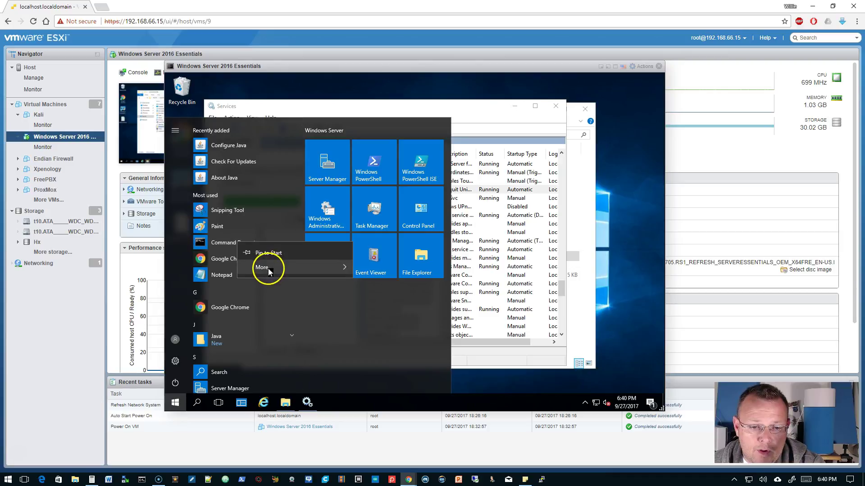
{"action": "mouse_move", "coordinate": [303, 267]}
{"action": "left_click", "coordinate": [377, 300]}
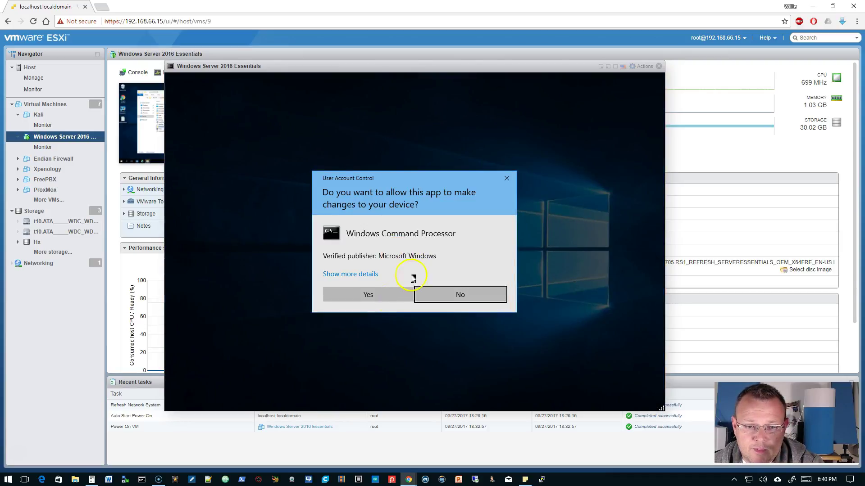
{"action": "left_click", "coordinate": [380, 293]}
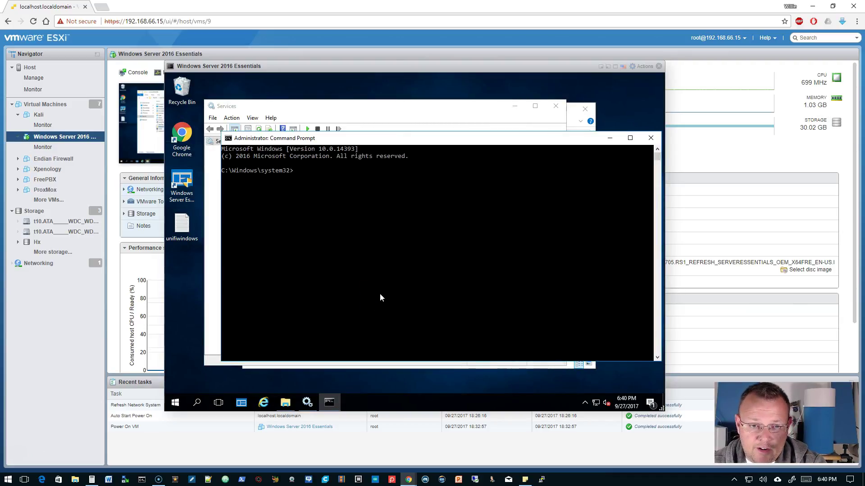
Step: Change directory to C:\Users\<user>\Ubiquiti UniFi and list its contents with dir
{"action": "type", "text": "cd \\"}
{"action": "key", "text": "Return"}
{"action": "type", "text": "cd"}
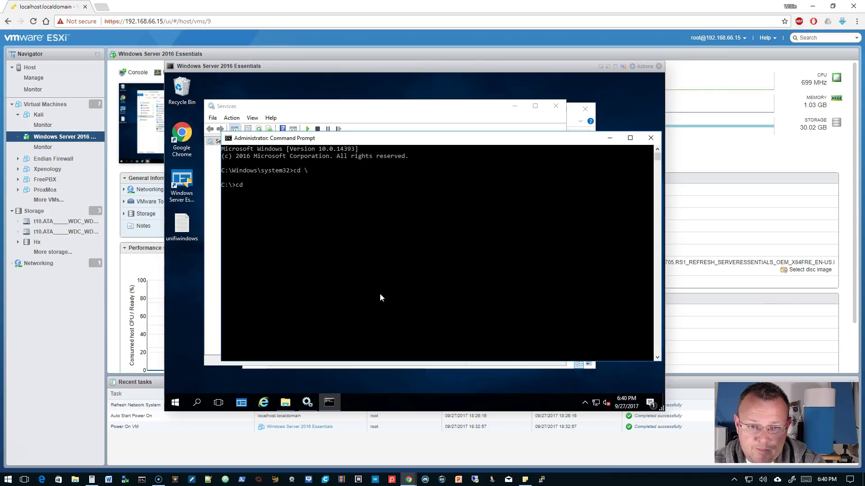
{"action": "type", "text": " users"}
{"action": "key", "text": "Return"}
{"action": "type", "text": "cd whowe"}
{"action": "key", "text": "Tab"}
{"action": "key", "text": "Return"}
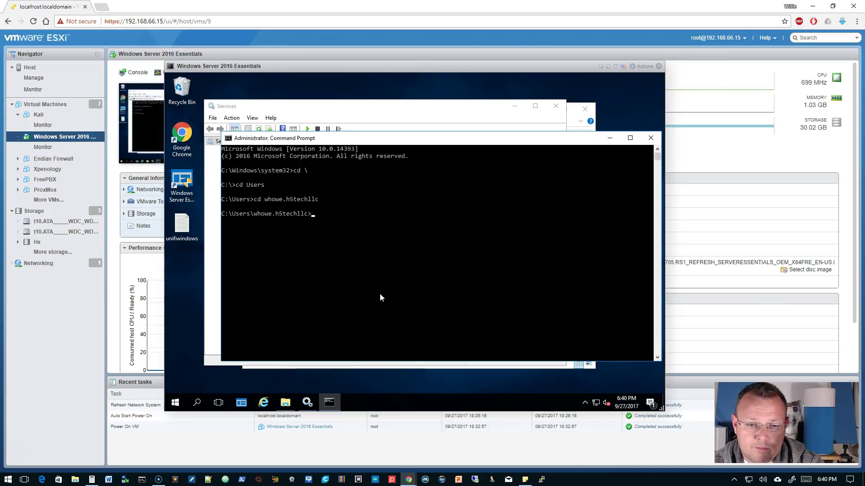
{"action": "type", "text": "cd ubi"}
{"action": "key", "text": "Tab"}
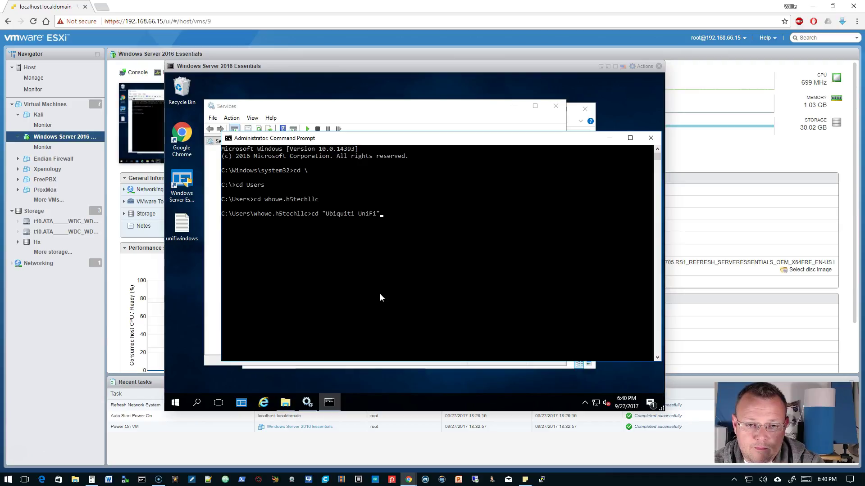
{"action": "key", "text": "Return"}
{"action": "type", "text": "dir"}
{"action": "key", "text": "Return"}
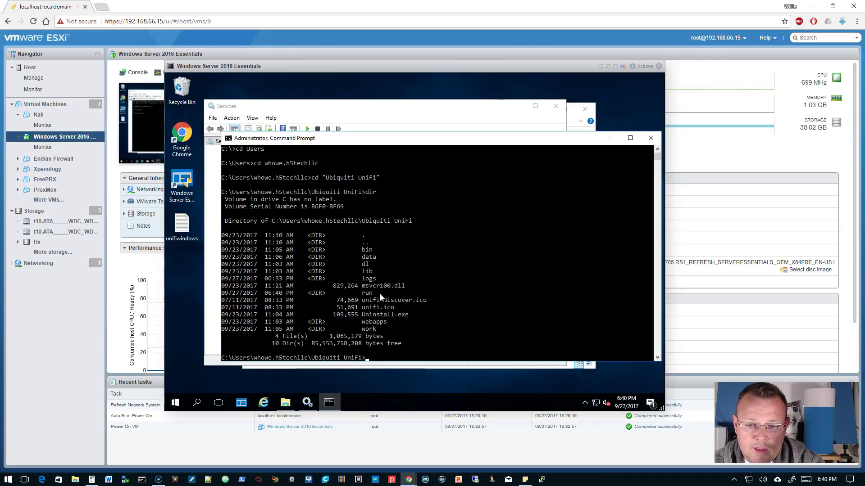
Step: Uninstall the service with java -jar lib\ace.jar uninstallsvc, then move up with cd .
{"action": "type", "text": "java"}
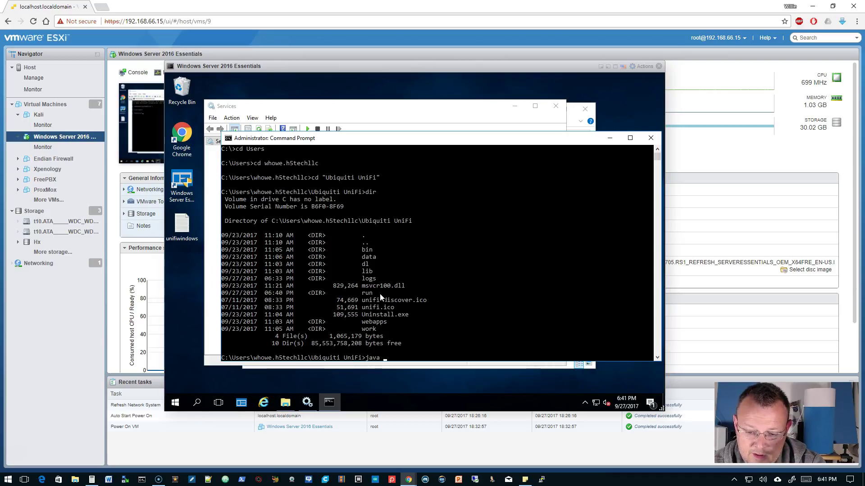
{"action": "type", "text": " -jar lib"}
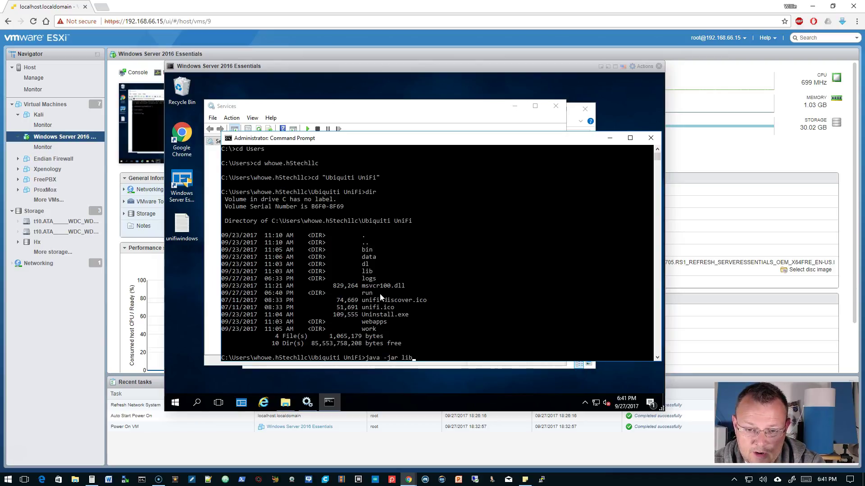
{"action": "type", "text": "\\ace.jar"}
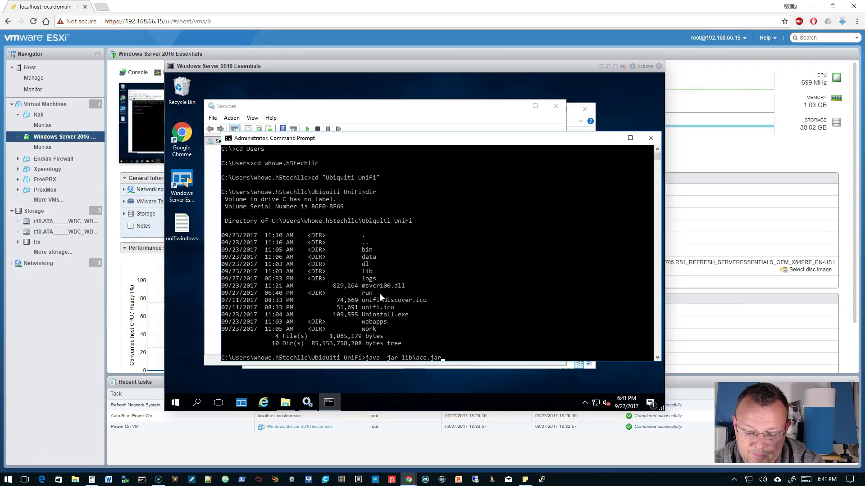
{"action": "type", "text": " uninstallsvc"}
{"action": "key", "text": "Return"}
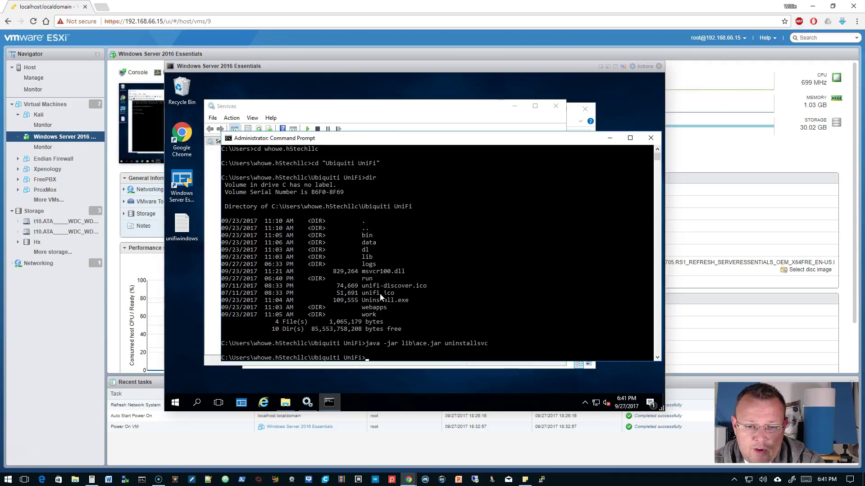
{"action": "type", "text": "cd .."}
{"action": "key", "text": "Return"}
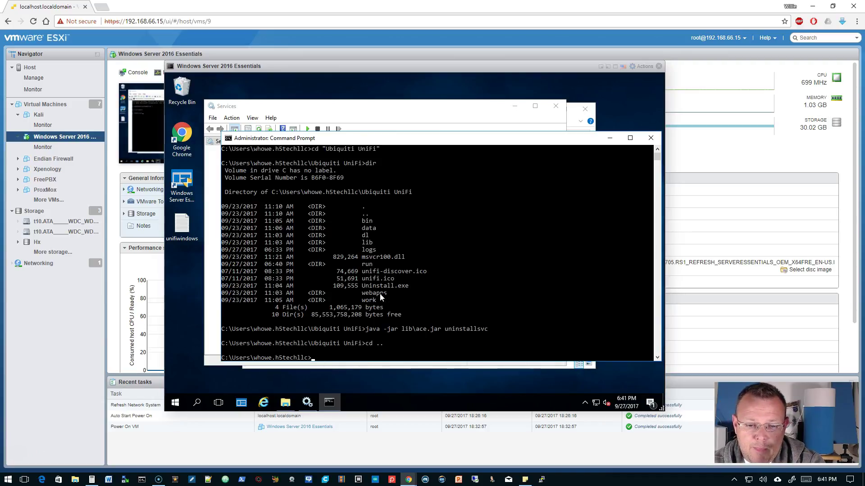
Step: Refresh the Services list, minimize it, and return to the home folder window
{"action": "left_click", "coordinate": [488, 105]}
{"action": "left_click", "coordinate": [260, 130]}
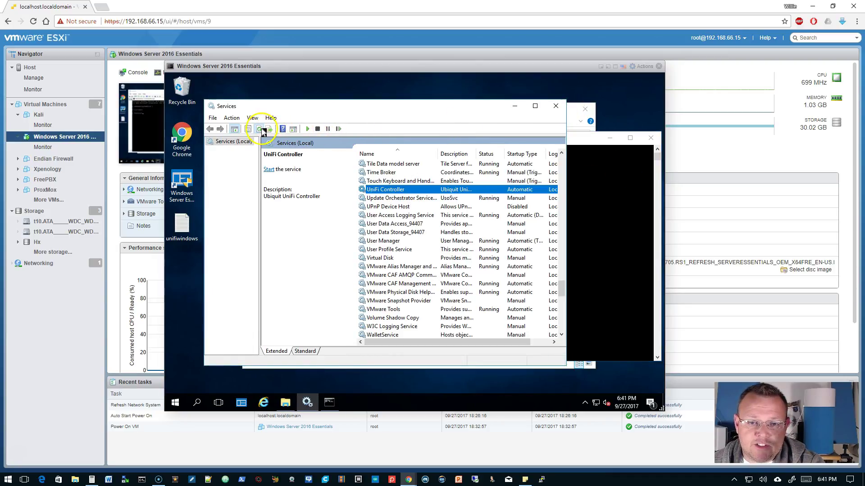
{"action": "left_click", "coordinate": [516, 108]}
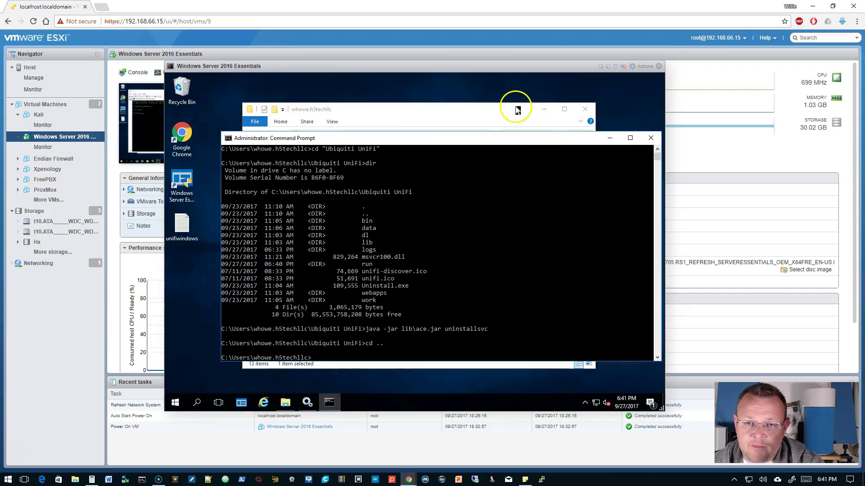
{"action": "left_click", "coordinate": [522, 108]}
Step: Copy the Ubiquiti UniFi folder and browse to C:\Program Files without pasting
{"action": "double_click", "coordinate": [348, 257]}
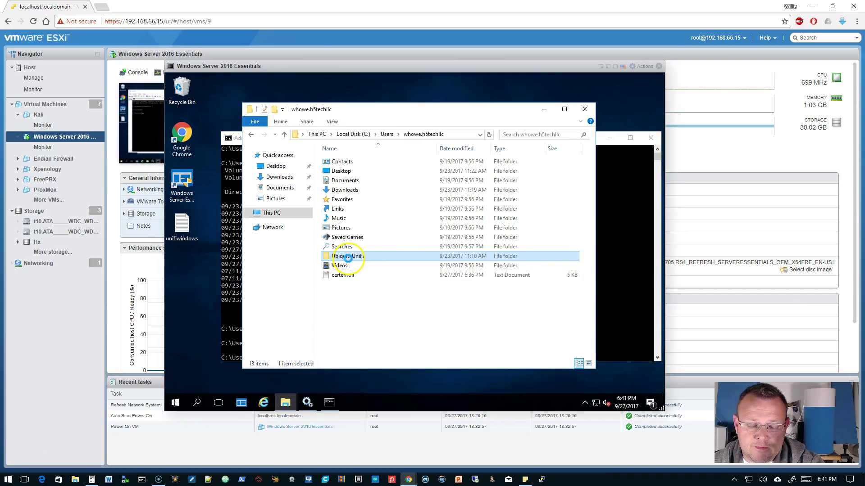
{"action": "right_click", "coordinate": [348, 258]}
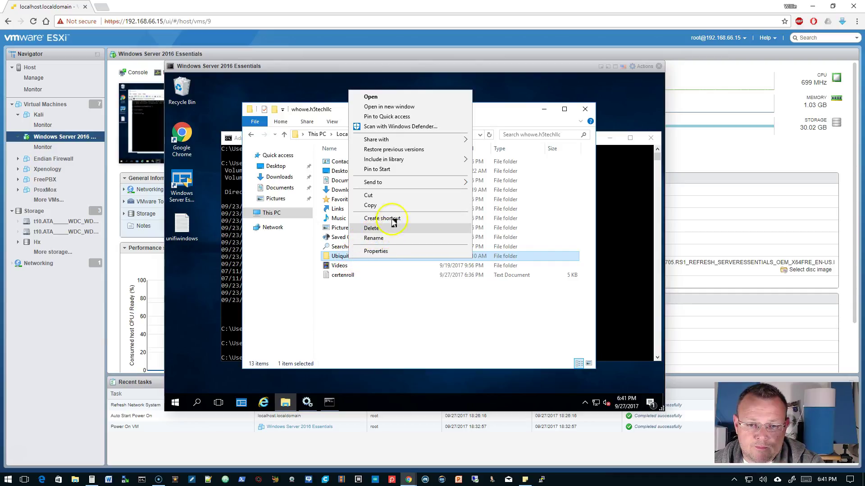
{"action": "left_click", "coordinate": [392, 211]}
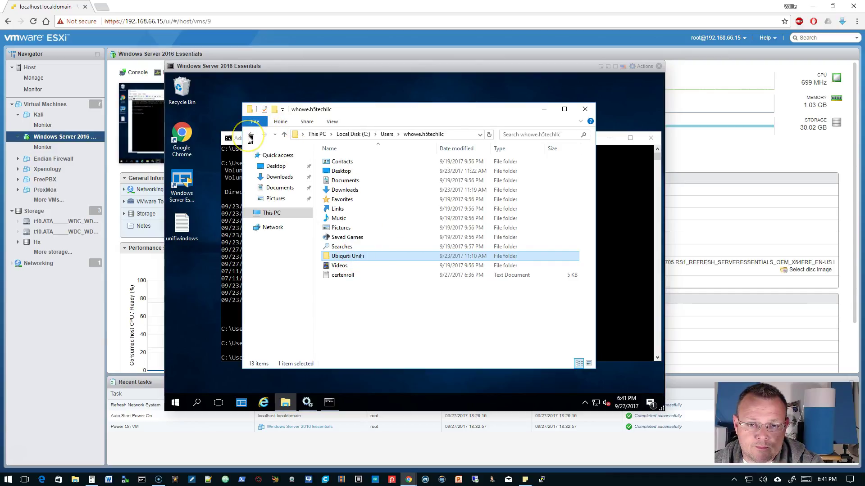
{"action": "left_click", "coordinate": [251, 135]}
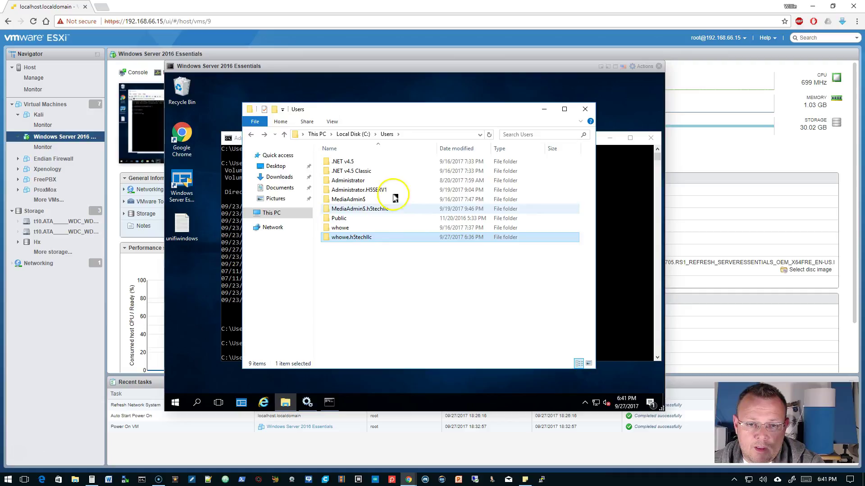
{"action": "left_click", "coordinate": [250, 135]}
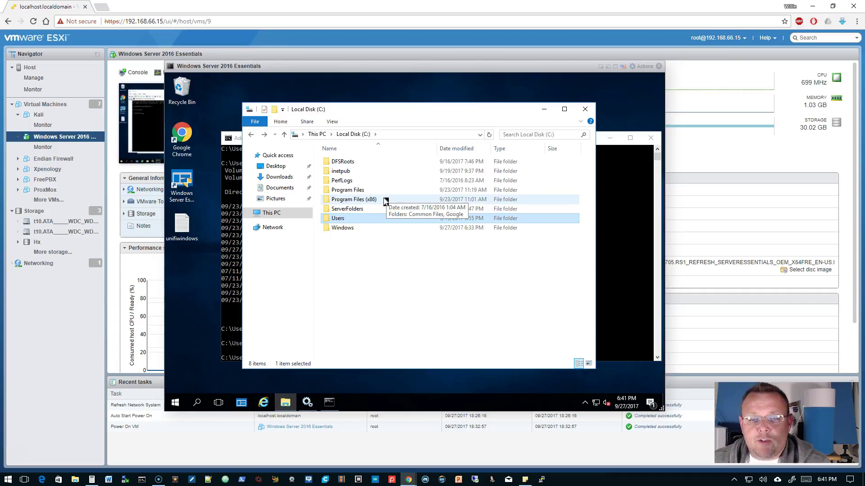
{"action": "left_click", "coordinate": [385, 201]}
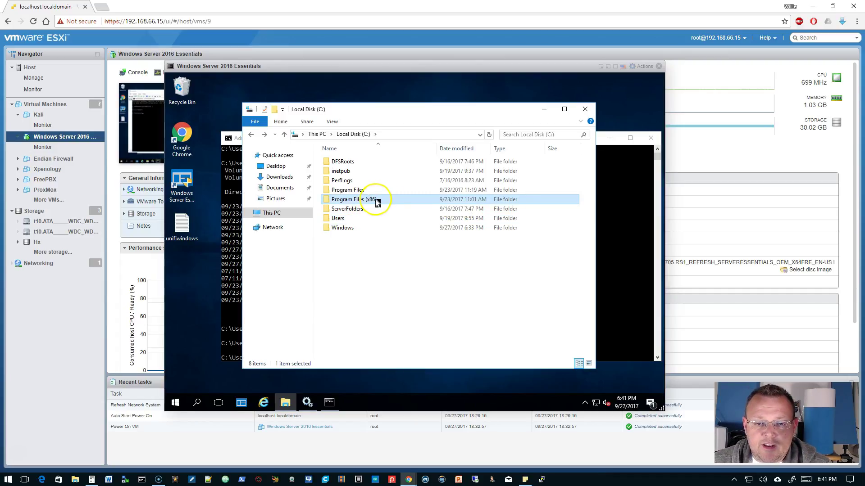
{"action": "left_click", "coordinate": [366, 192]}
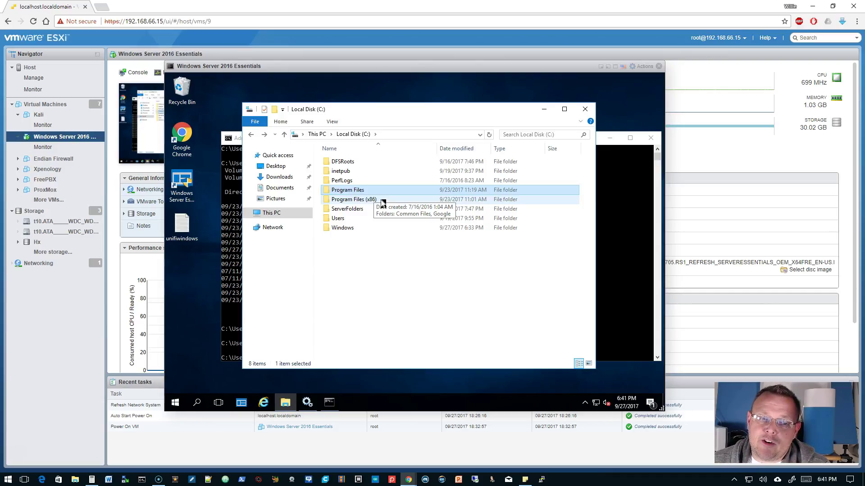
{"action": "left_click", "coordinate": [377, 193]}
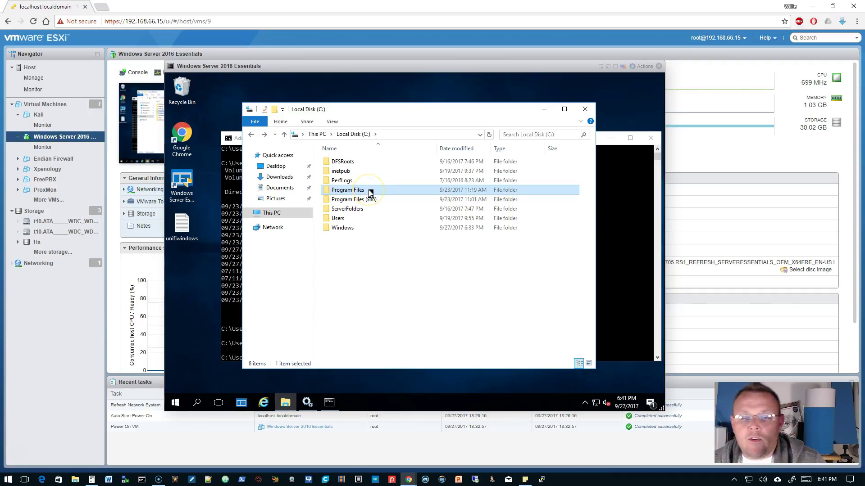
{"action": "double_click", "coordinate": [370, 193]}
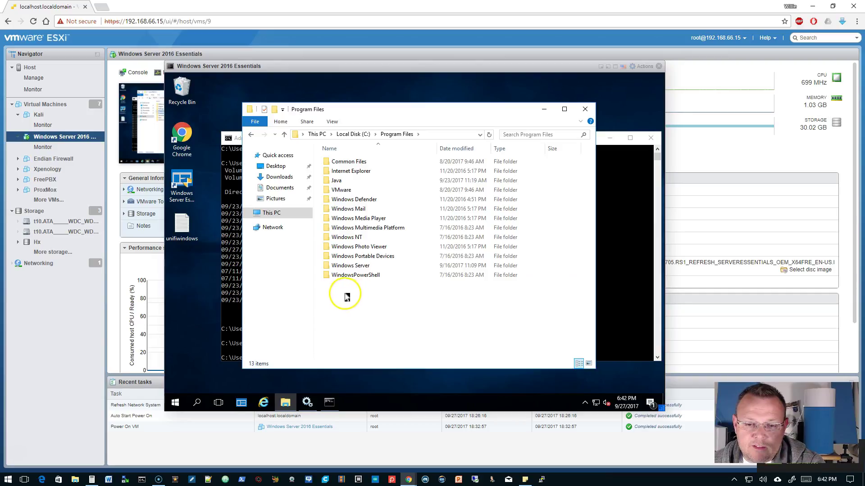
{"action": "right_click", "coordinate": [343, 290]}
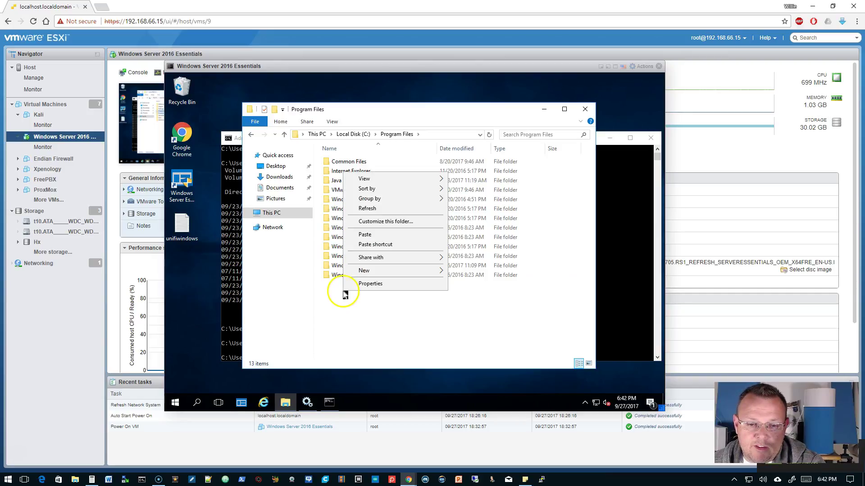
{"action": "left_click", "coordinate": [406, 334]}
Step: Return to the user profile folder and copy Ubiquiti UniFi again
{"action": "left_click", "coordinate": [251, 134]}
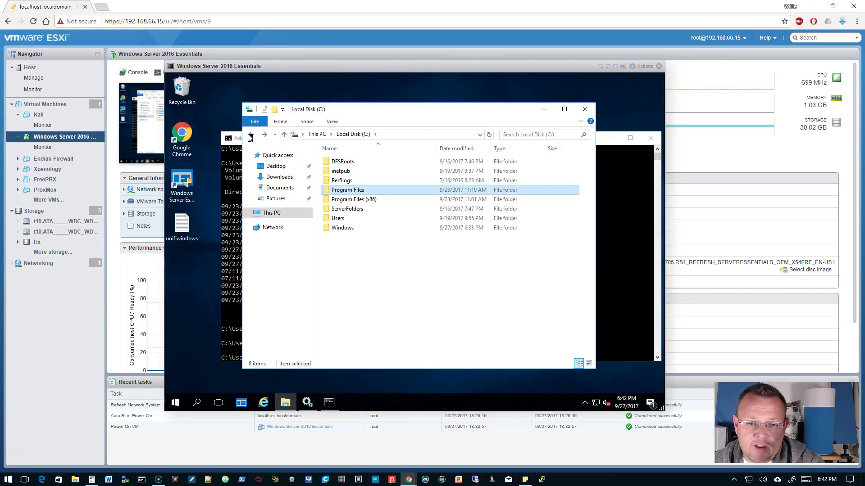
{"action": "left_click", "coordinate": [250, 134]}
{"action": "double_click", "coordinate": [372, 259]}
{"action": "double_click", "coordinate": [345, 218]}
{"action": "double_click", "coordinate": [354, 237]}
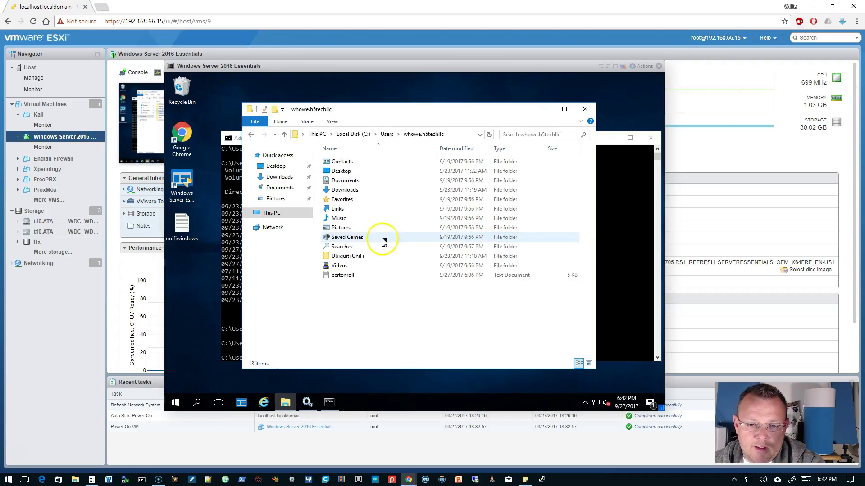
{"action": "right_click", "coordinate": [352, 254]}
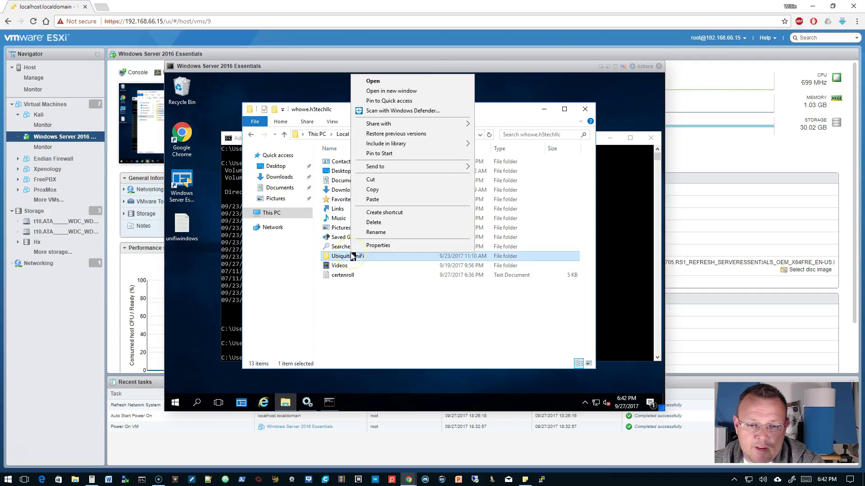
{"action": "left_click", "coordinate": [386, 190]}
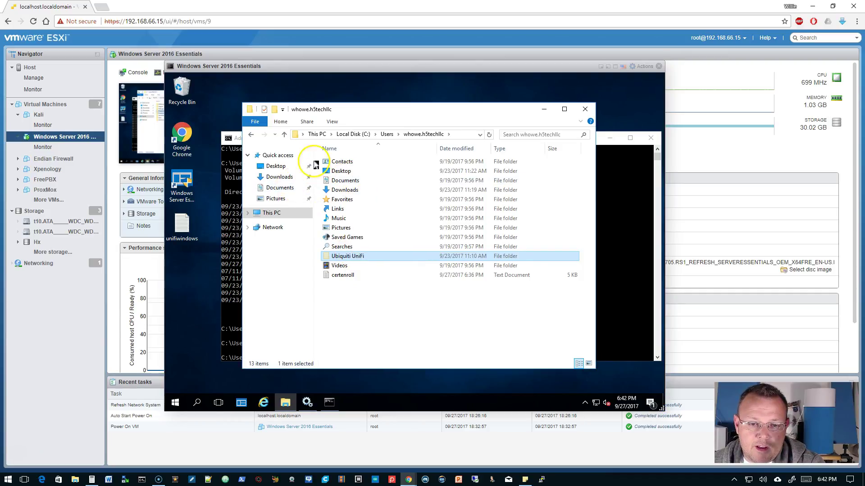
Step: Paste Ubiquiti UniFi into C:\Program Files, granting administrator permission
{"action": "left_click", "coordinate": [353, 134]}
{"action": "left_click", "coordinate": [362, 192]}
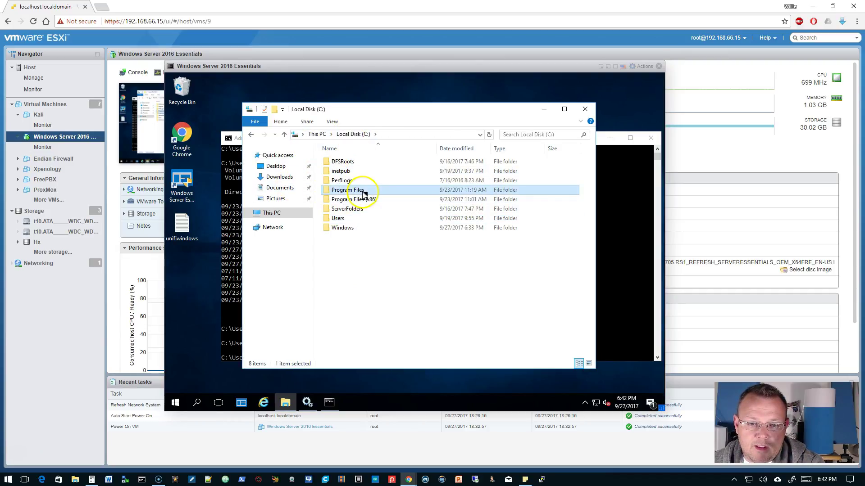
{"action": "double_click", "coordinate": [364, 194]}
{"action": "right_click", "coordinate": [343, 295]}
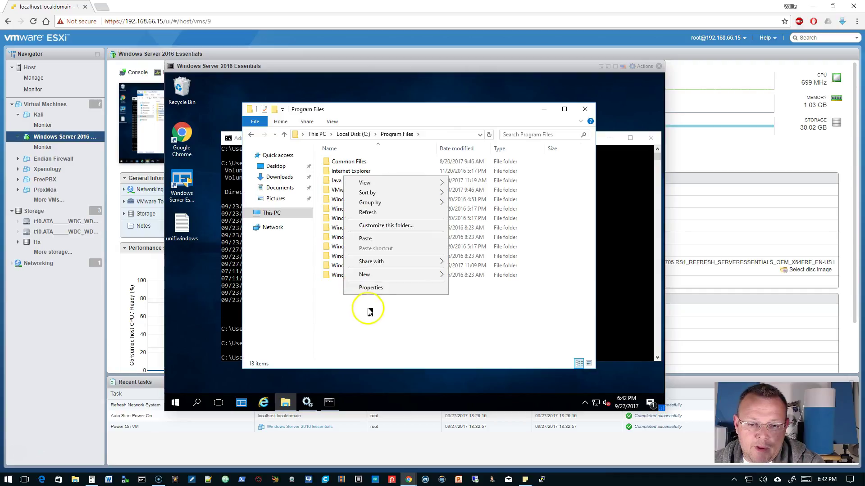
{"action": "left_click", "coordinate": [375, 239]}
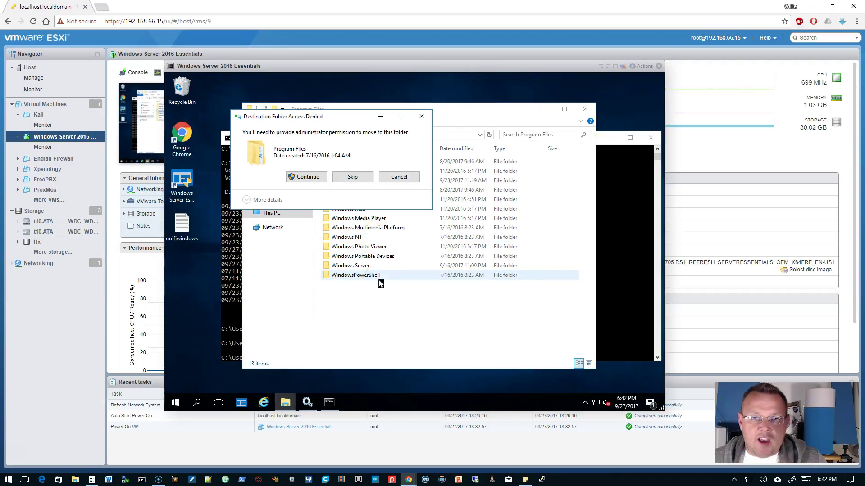
{"action": "left_click", "coordinate": [301, 178]}
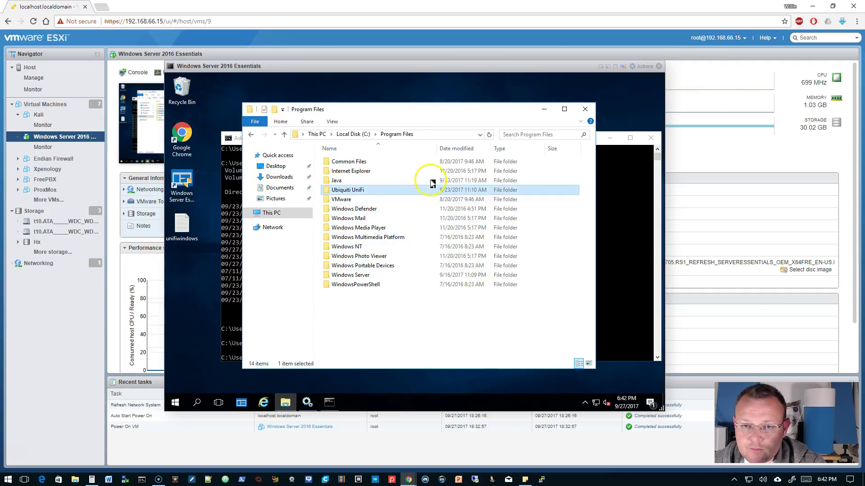
{"action": "left_click", "coordinate": [620, 248]}
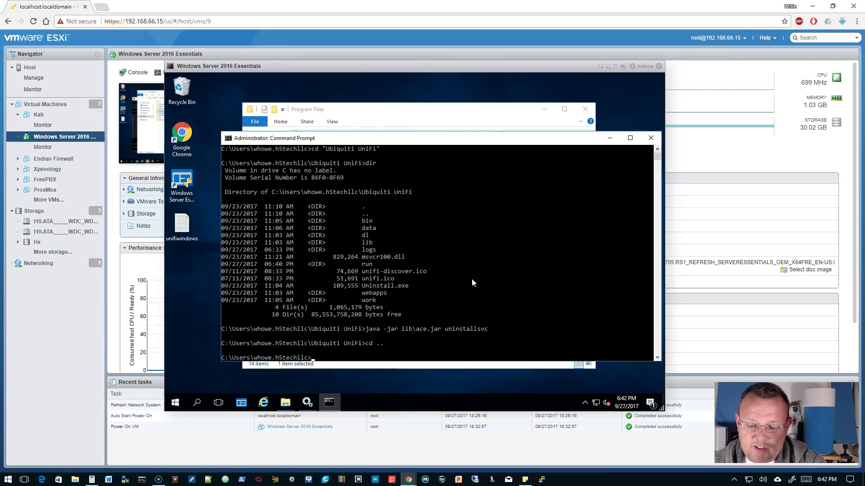
Step: Change directory to C:\Program Files\Ubiquiti UniFi and list its contents
{"action": "type", "text": "cd \\"}
{"action": "key", "text": "Return"}
{"action": "type", "text": "cd Pro"}
{"action": "key", "text": "Tab"}
{"action": "key", "text": "Return"}
{"action": "type", "text": "cd Ubi"}
{"action": "key", "text": "Tab"}
{"action": "key", "text": "Return"}
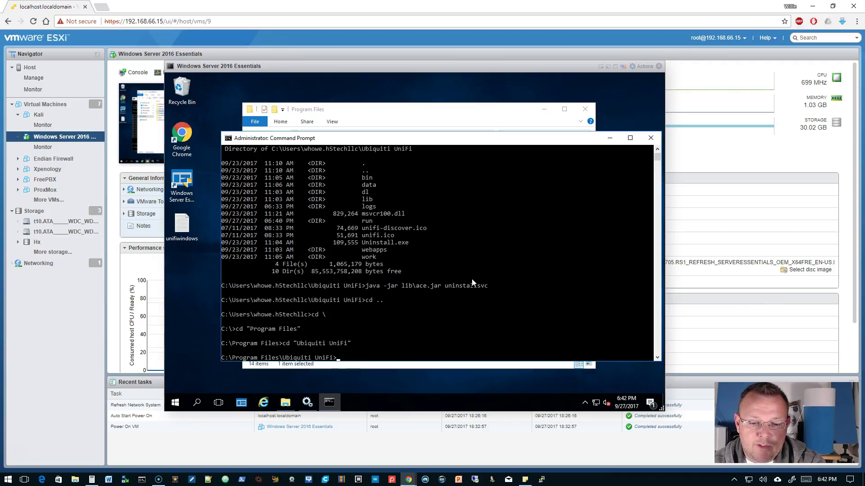
{"action": "type", "text": "dir"}
{"action": "key", "text": "Return"}
Step: Install the UniFi service with java -jar lib\ace.jar installsvc
{"action": "type", "text": "j"}
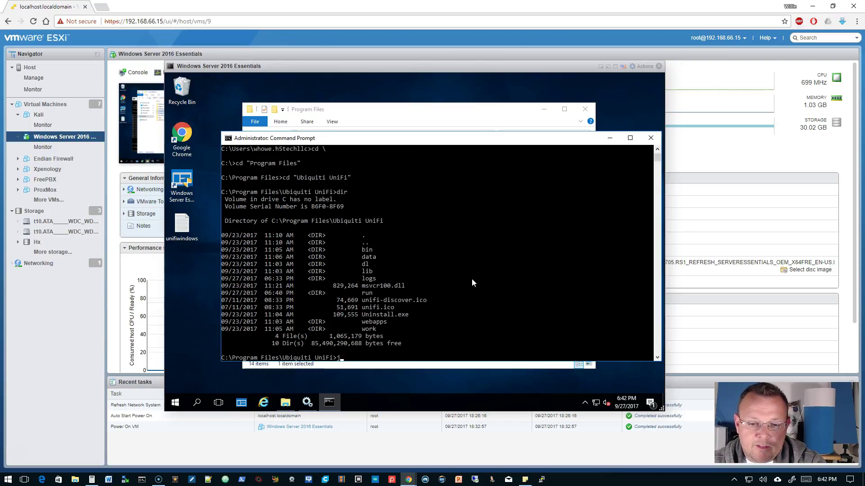
{"action": "type", "text": "ava -jar li"}
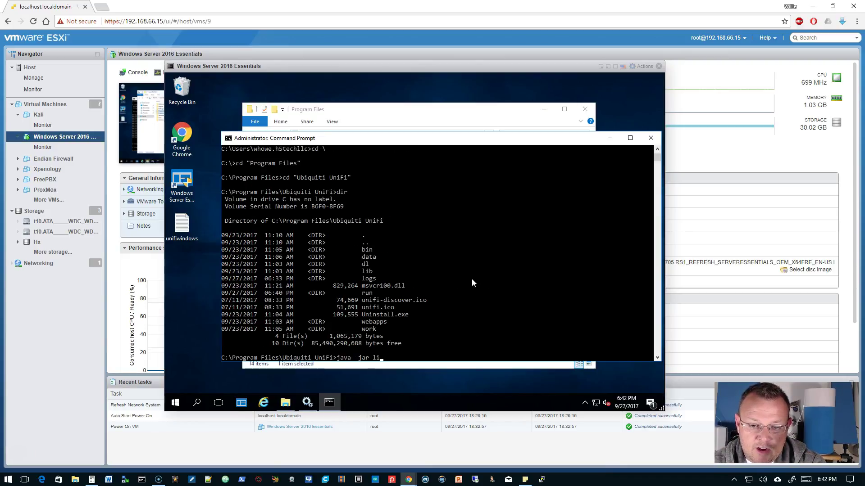
{"action": "type", "text": "b\\ace"}
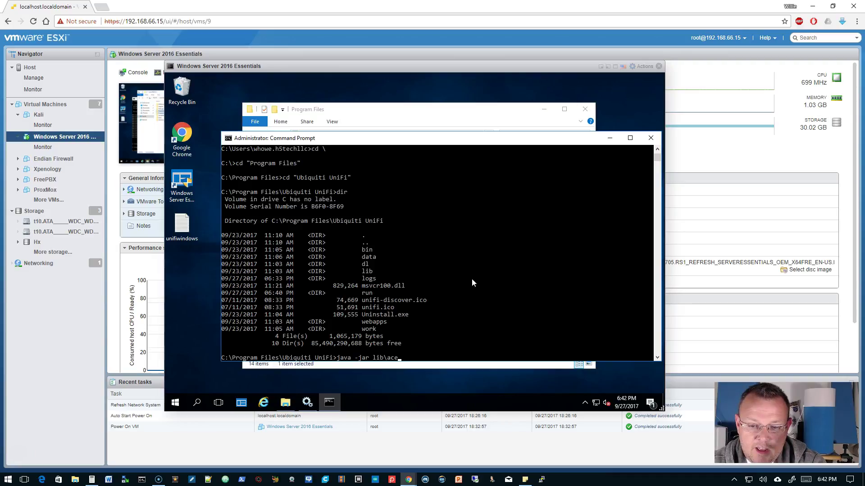
{"action": "type", "text": ".jar installsv"}
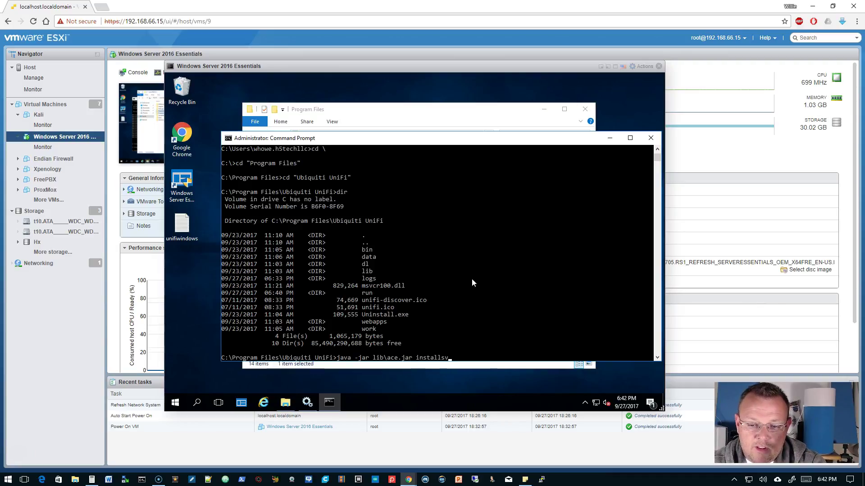
{"action": "type", "text": "c"}
{"action": "key", "text": "Return"}
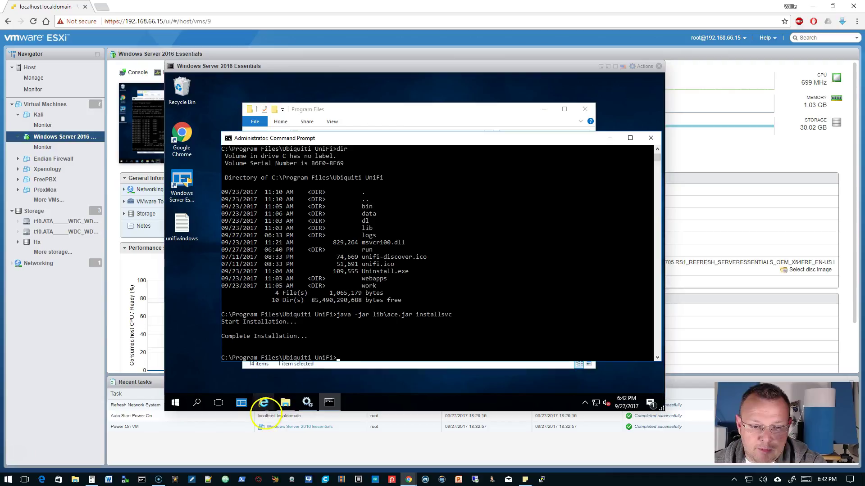
{"action": "left_click", "coordinate": [307, 402]}
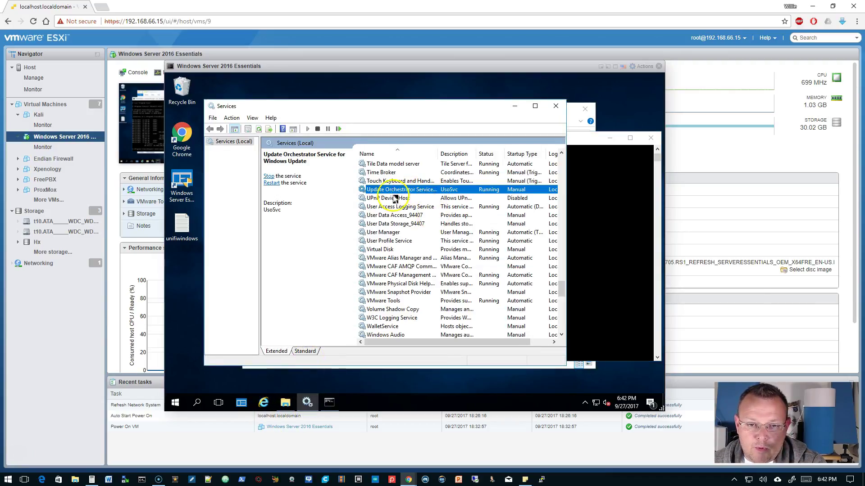
Step: Refresh Services and start the UniFi Controller service
{"action": "left_click", "coordinate": [259, 129]}
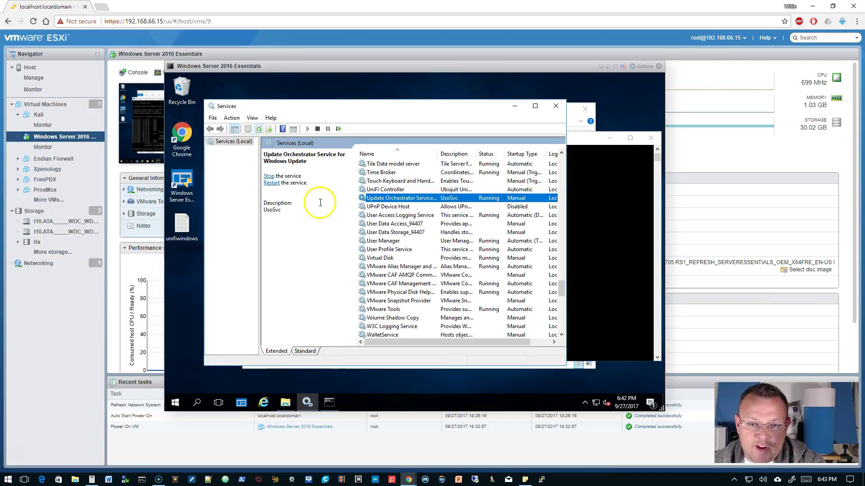
{"action": "left_click", "coordinate": [406, 192]}
{"action": "right_click", "coordinate": [408, 195]}
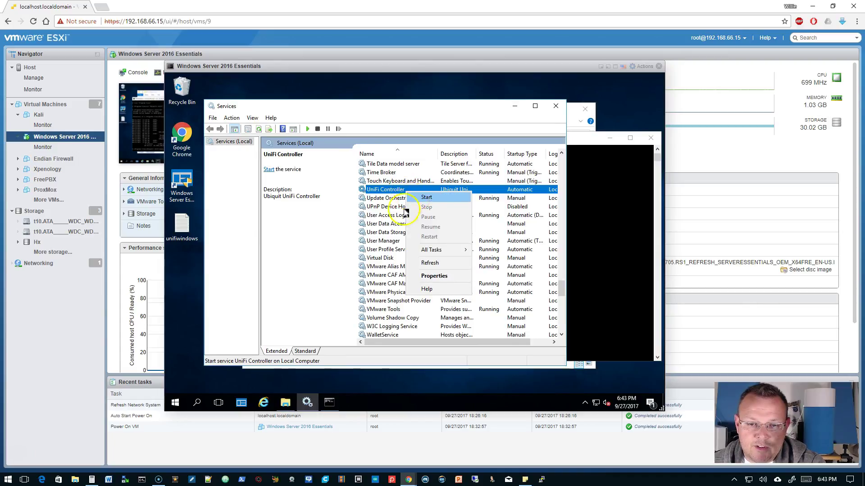
{"action": "left_click", "coordinate": [415, 201]}
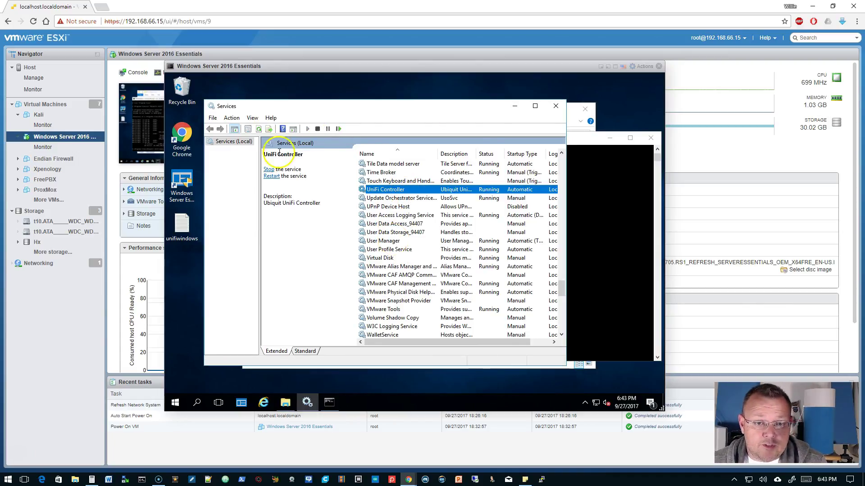
Step: Launch Google Chrome from its desktop shortcut
{"action": "left_click", "coordinate": [316, 245]}
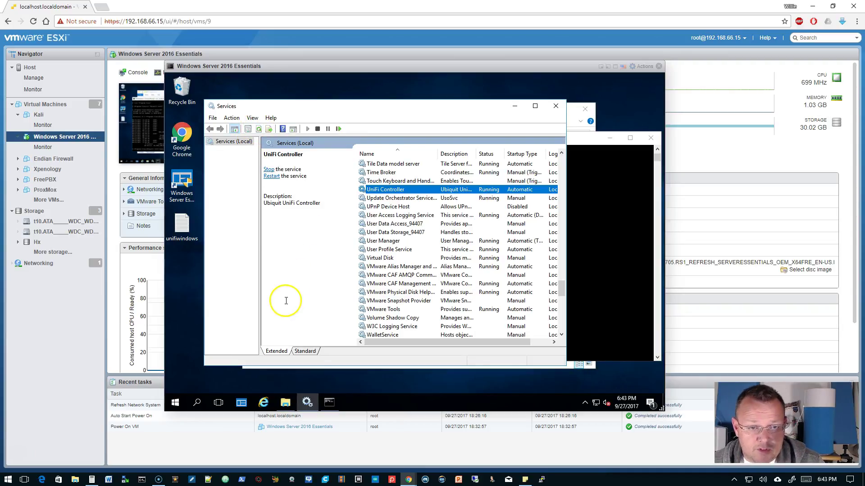
{"action": "left_click", "coordinate": [184, 136]}
{"action": "double_click", "coordinate": [182, 136]}
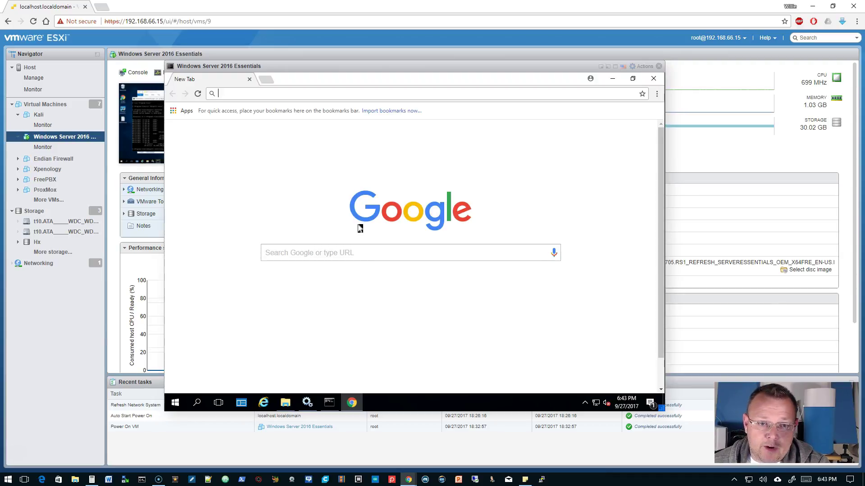
{"action": "type", "text": "h"}
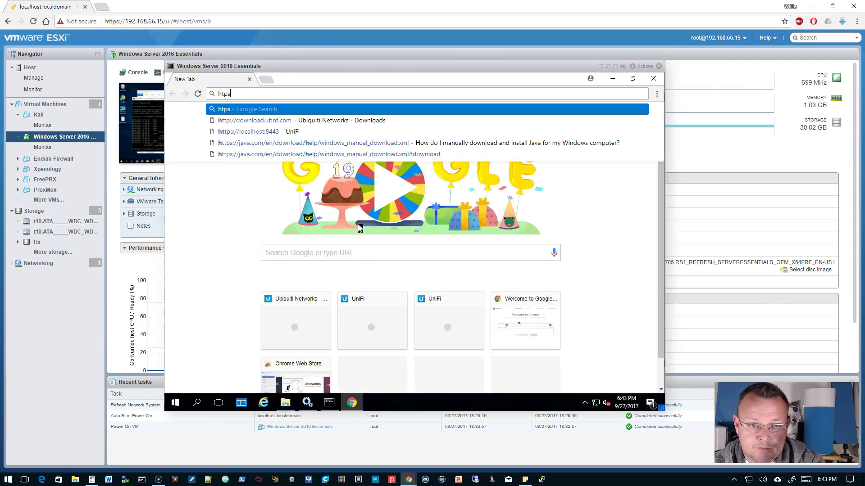
{"action": "key", "text": "BackSpace"}
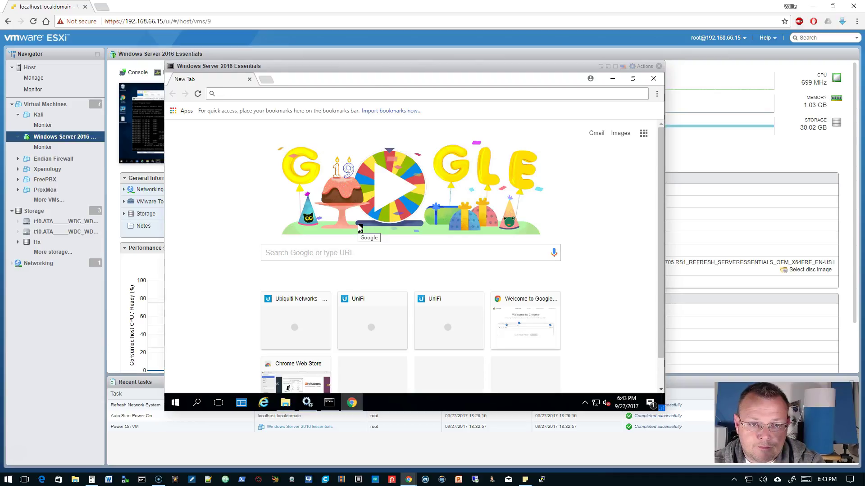
{"action": "type", "text": "https:"}
{"action": "key", "text": "Return"}
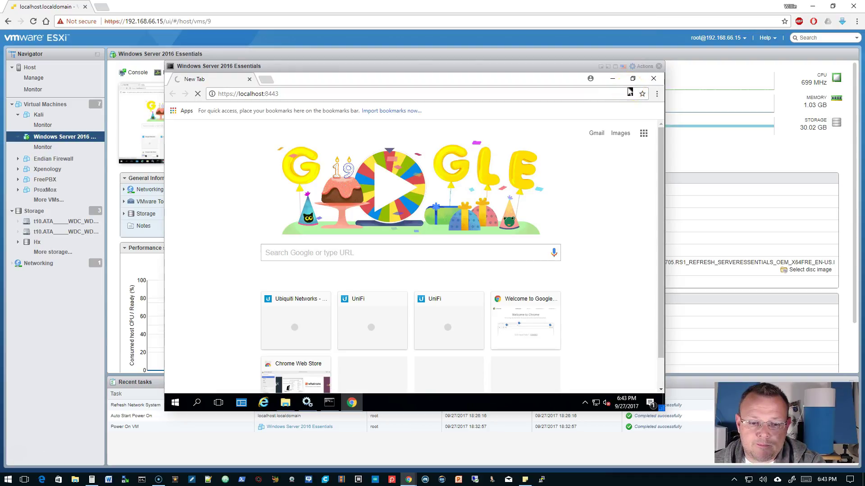
{"action": "left_click", "coordinate": [421, 255]}
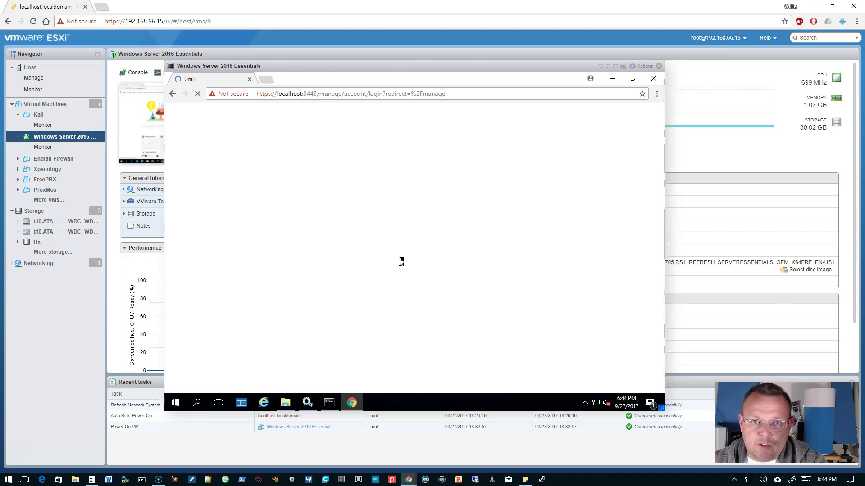
{"action": "left_click", "coordinate": [427, 179]}
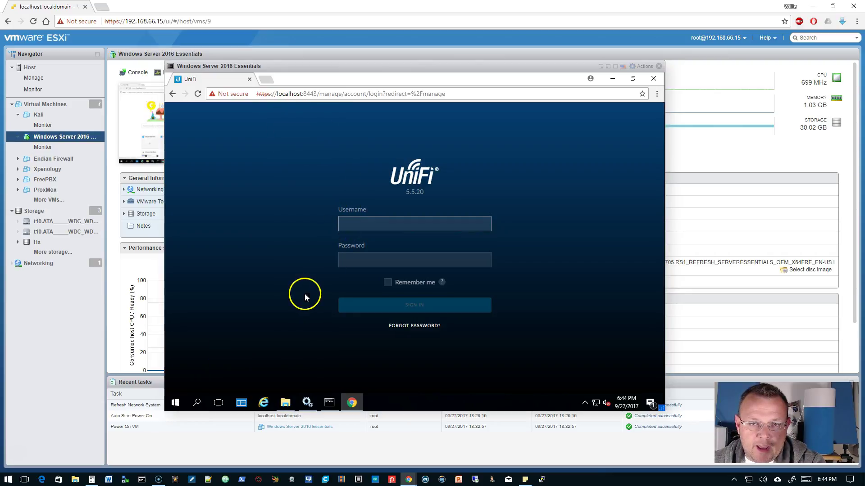
{"action": "left_click", "coordinate": [325, 400]}
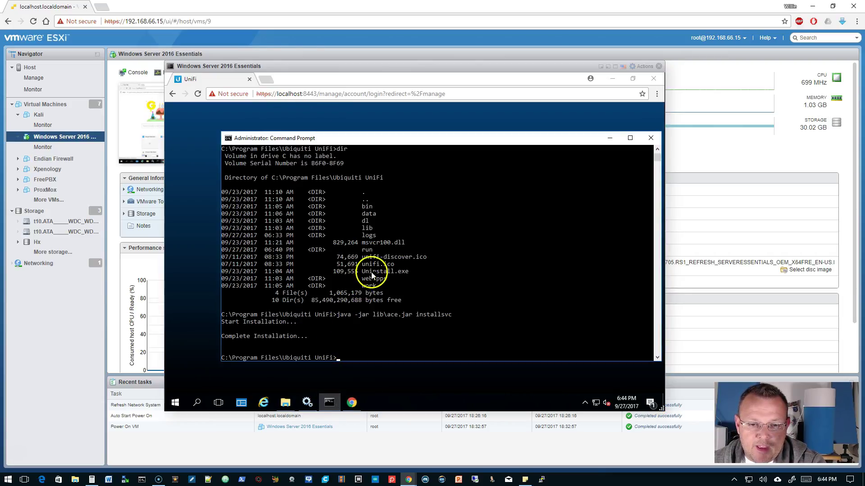
Step: Change directory to C:\Windows\System32\drivers\etc in the Command Prompt
{"action": "type", "text": "cd \\"}
{"action": "key", "text": "Return"}
{"action": "type", "text": "cd windows"}
{"action": "key", "text": "Return"}
{"action": "type", "text": "cd "}
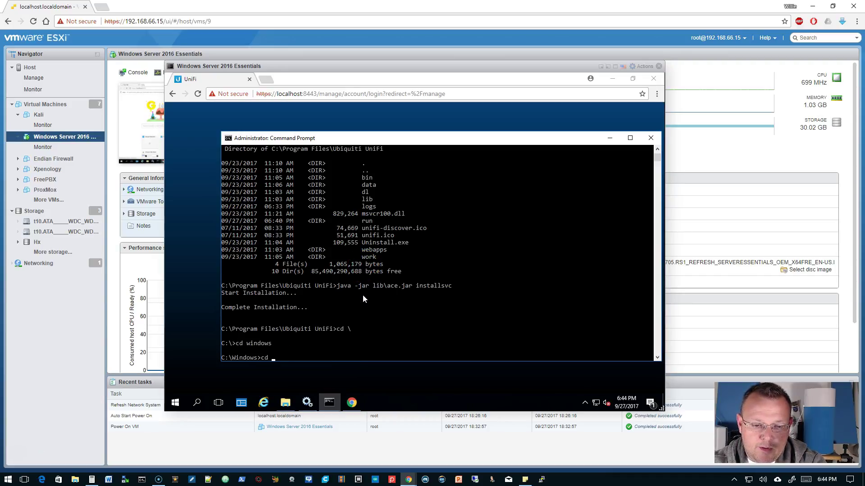
{"action": "type", "text": "system32"}
{"action": "key", "text": "Return"}
{"action": "type", "text": "cd driverse"}
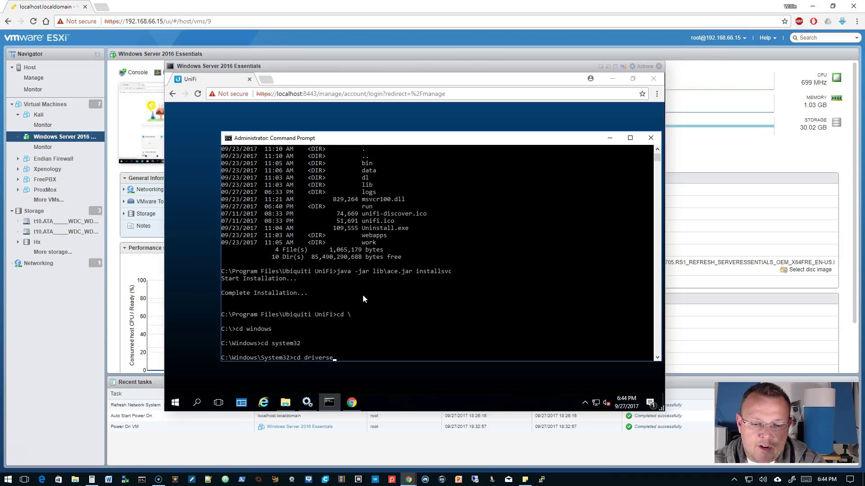
{"action": "key", "text": "Return"}
{"action": "type", "text": "cd dri"}
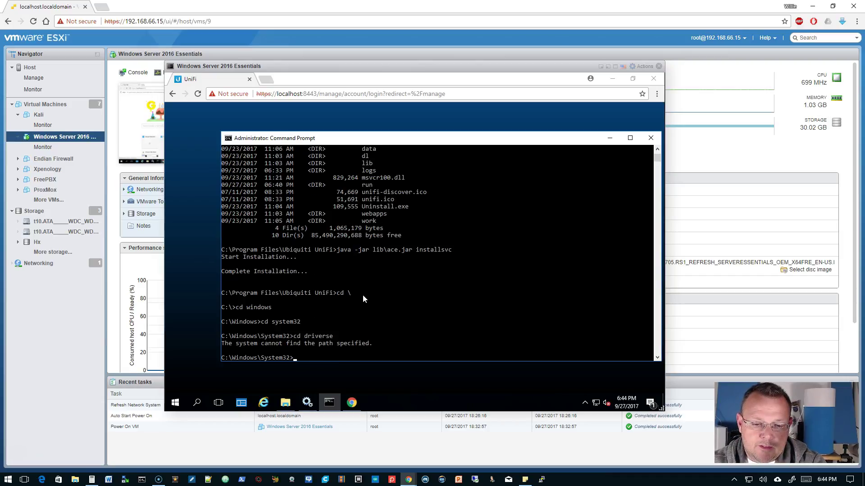
{"action": "type", "text": "vers"}
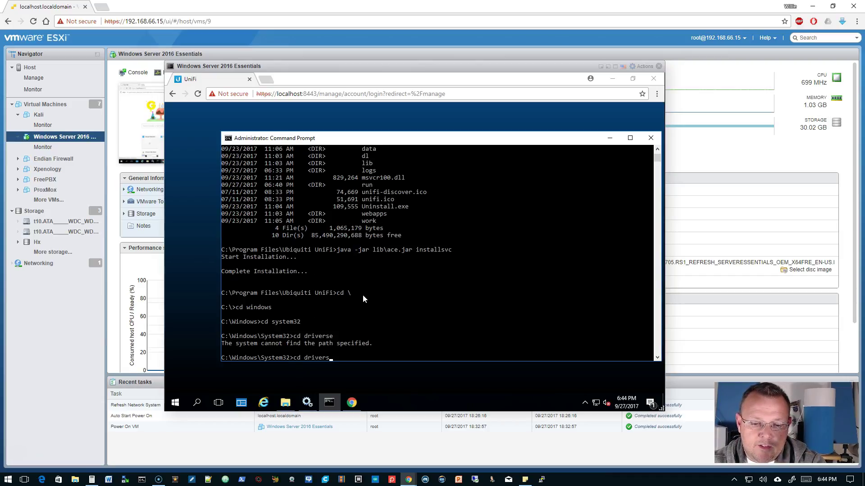
{"action": "key", "text": "Return"}
{"action": "type", "text": "cd etc"}
{"action": "key", "text": "Return"}
Step: Open the hosts file in Notepad and check the VM's IP address with ipconfig
{"action": "type", "text": "notepad hosts"}
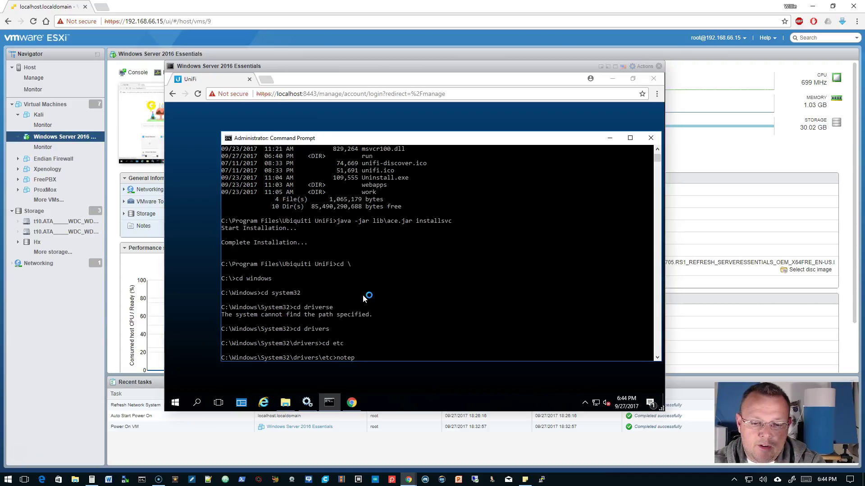
{"action": "key", "text": "Return"}
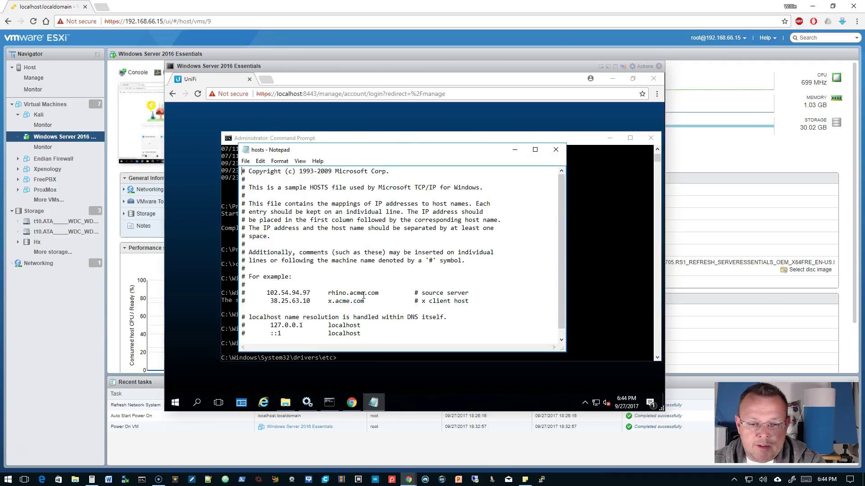
{"action": "scroll", "coordinate": [363, 296], "scroll_direction": "down", "scroll_amount": 1}
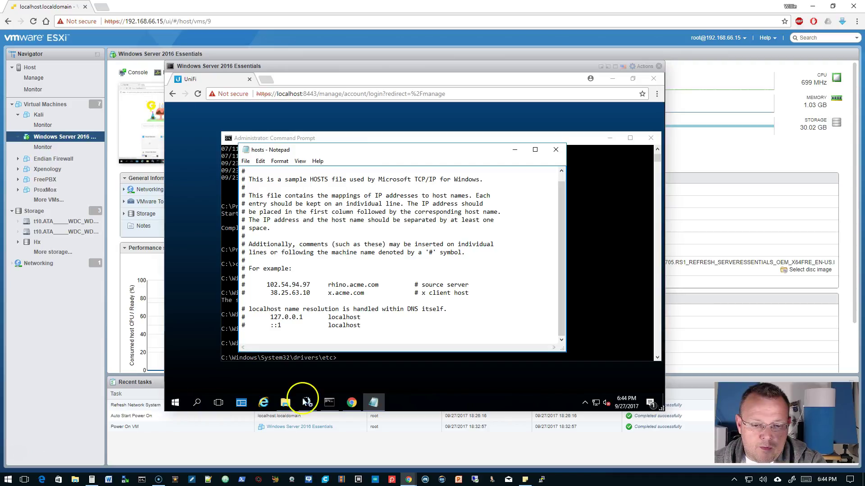
{"action": "left_click", "coordinate": [329, 402]}
{"action": "type", "text": "ipconfig"}
{"action": "key", "text": "Return"}
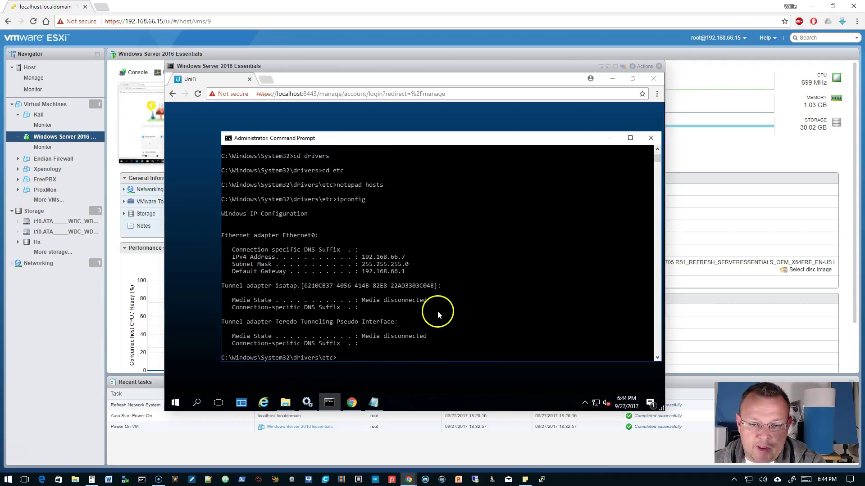
Step: Add a hosts entry mapping 192.168.6.7 to wunifi.howex5.com, then save and exit Notepad
{"action": "left_click", "coordinate": [374, 402]}
{"action": "type", "text": "192.168.6.7"}
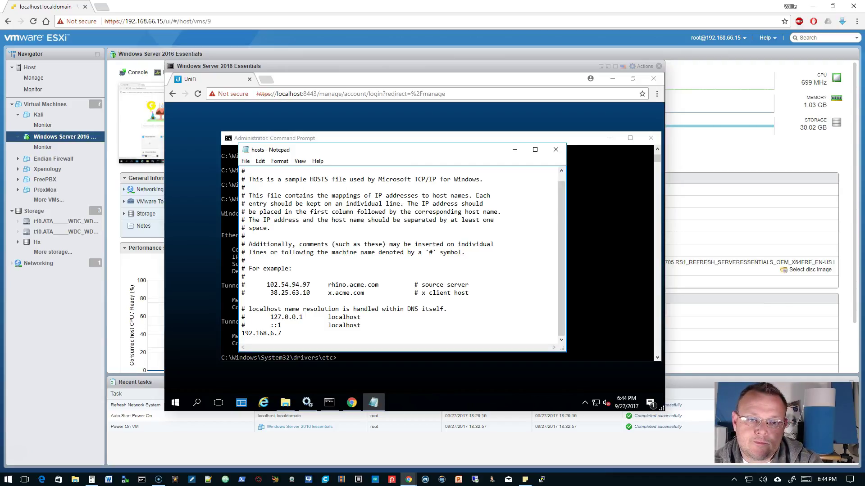
{"action": "key", "text": "Tab"}
{"action": "type", "text": "winifi"}
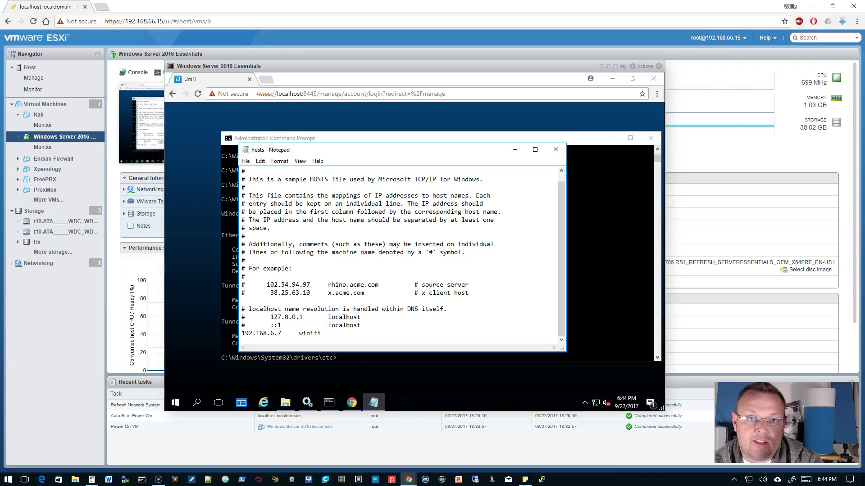
{"action": "key", "text": "BackSpace"}
{"action": "key", "text": "BackSpace"}
{"action": "key", "text": "BackSpace"}
{"action": "key", "text": "BackSpace"}
{"action": "key", "text": "BackSpace"}
{"action": "type", "text": "uni"}
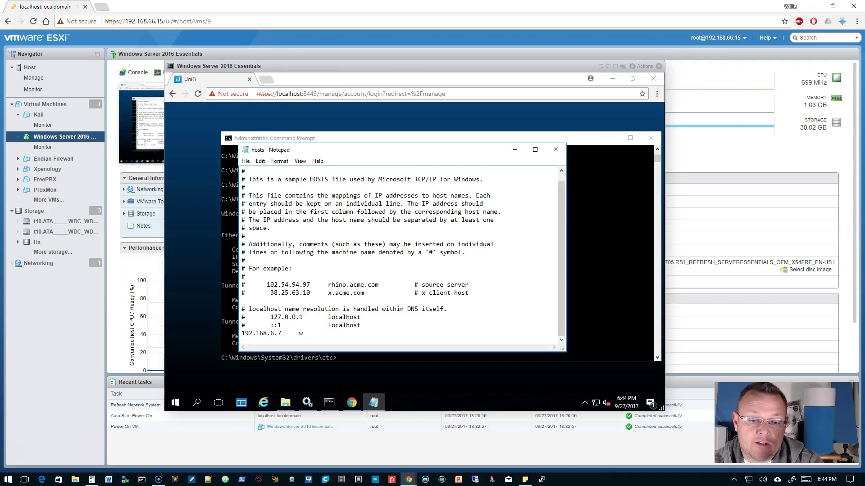
{"action": "type", "text": "fi"}
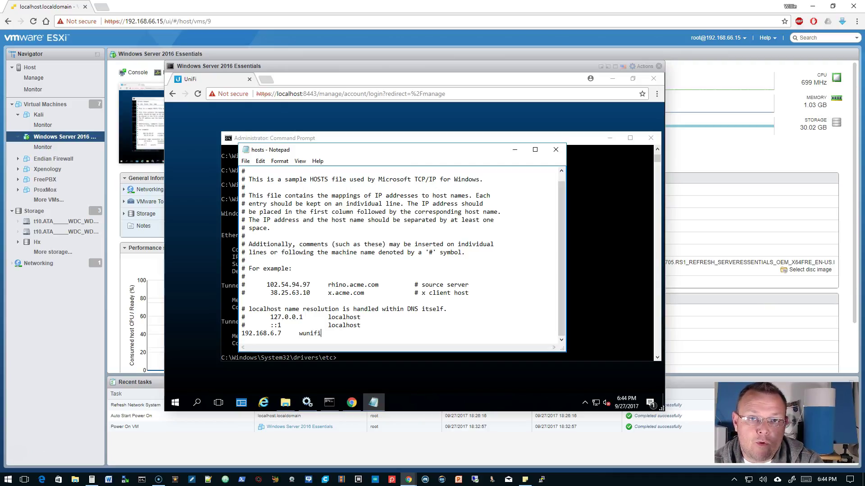
{"action": "type", "text": ".howex5.com"}
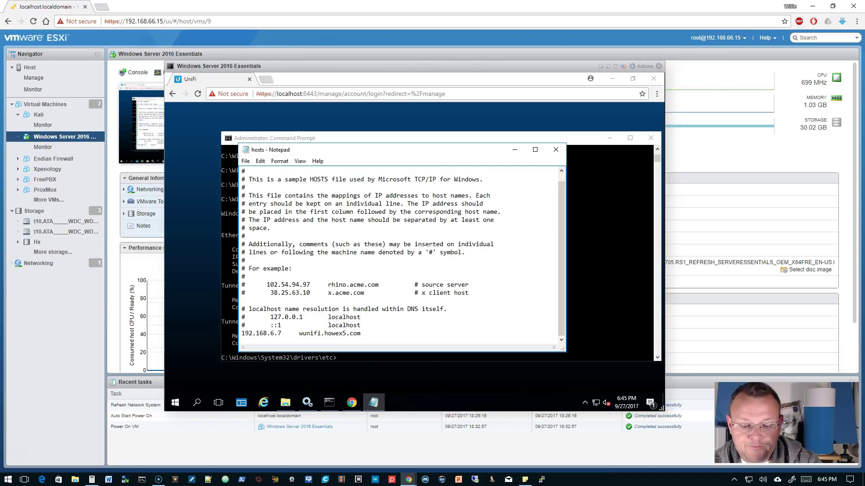
{"action": "key", "text": "alt+f"}
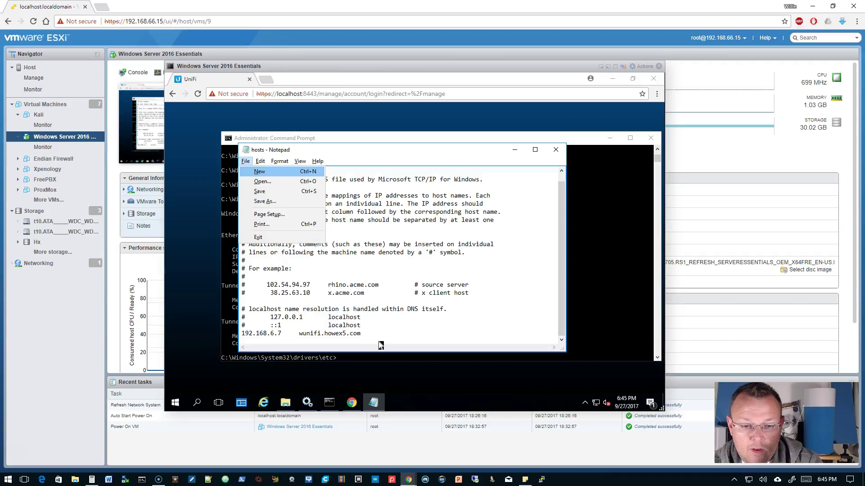
{"action": "key", "text": "x"}
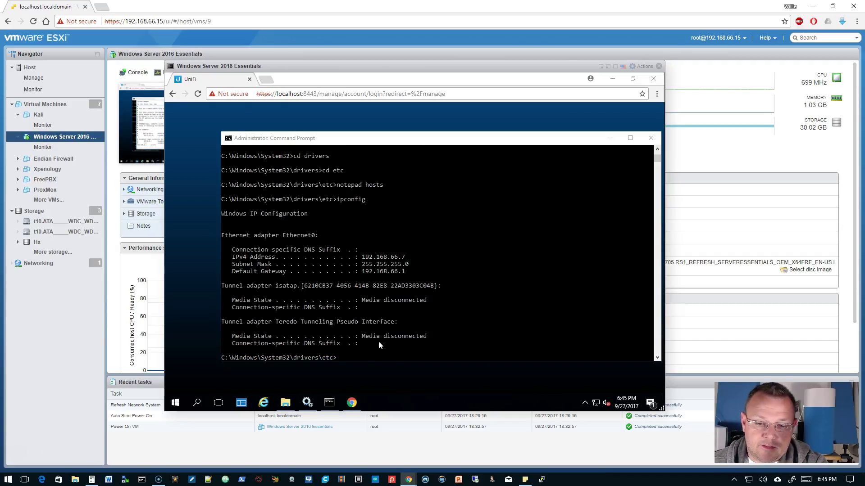
Step: Ping wunifi.howex5.com to test its name resolution, then stop the ping
{"action": "type", "text": "ping wunifi"}
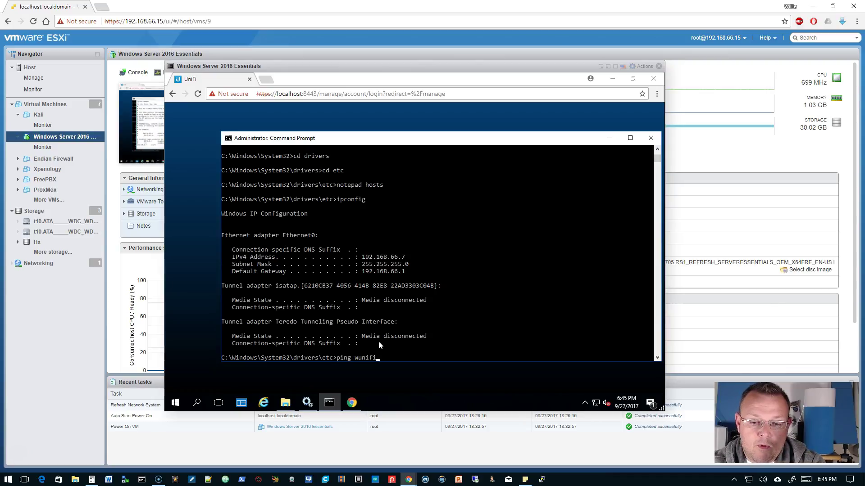
{"action": "type", "text": ".howex5.com"}
{"action": "key", "text": "Return"}
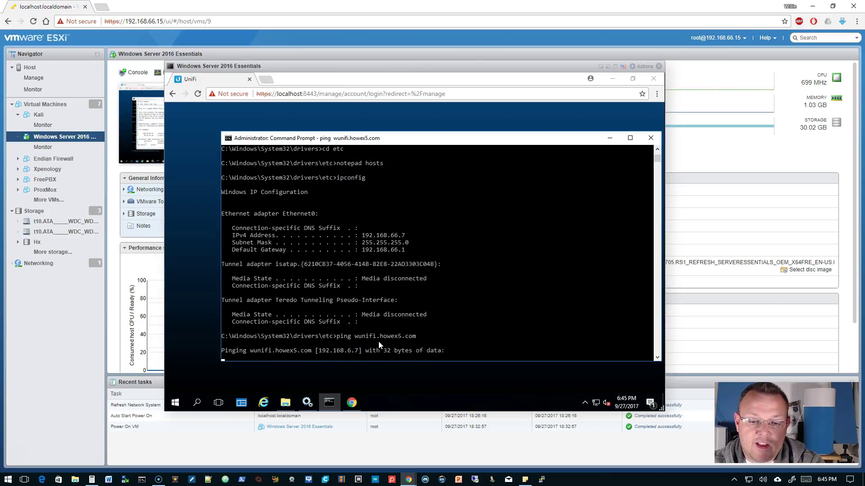
{"action": "key", "text": "ctrl+c"}
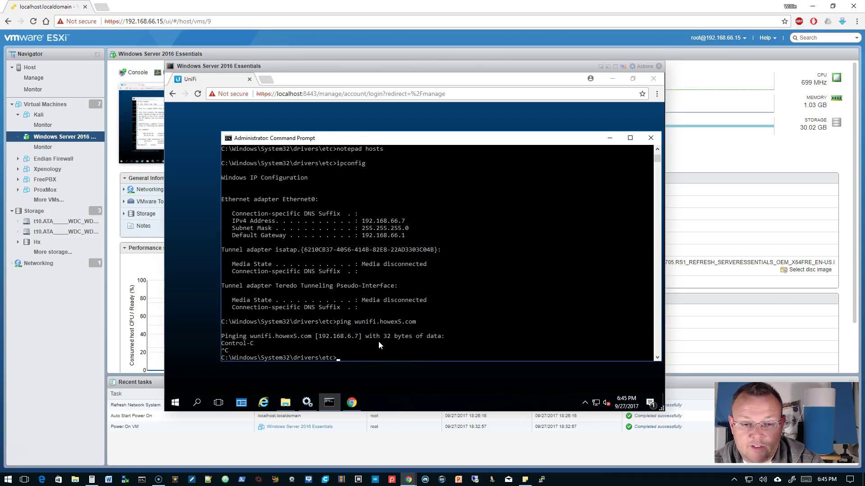
{"action": "right_click", "coordinate": [595, 403]}
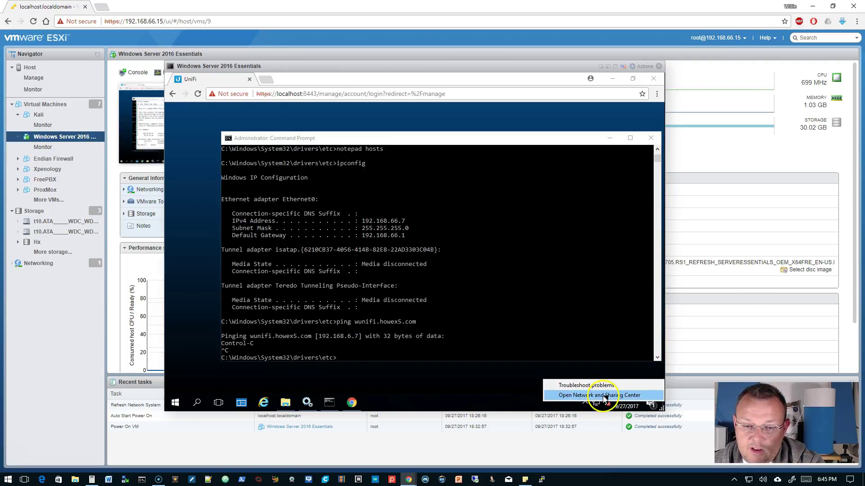
{"action": "left_click", "coordinate": [450, 348]}
Step: Reopen the hosts file, change the wunifi.howex5.com entry's IP to 192.168.66.7, save and exit
{"action": "key", "text": "Up"}
{"action": "key", "text": "Up"}
{"action": "key", "text": "Up"}
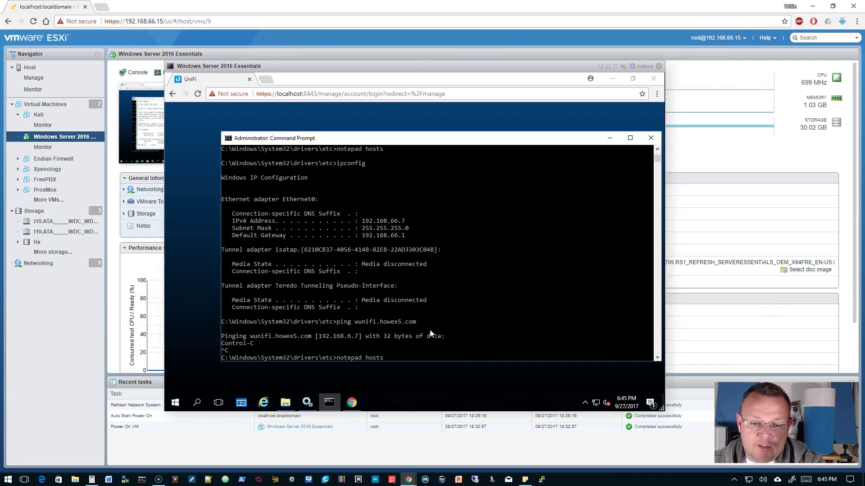
{"action": "key", "text": "Return"}
{"action": "left_click", "coordinate": [311, 338]}
{"action": "key", "text": "ctrl+v"}
{"action": "left_click", "coordinate": [272, 333]}
{"action": "type", "text": "6"}
{"action": "left_click", "coordinate": [246, 161]}
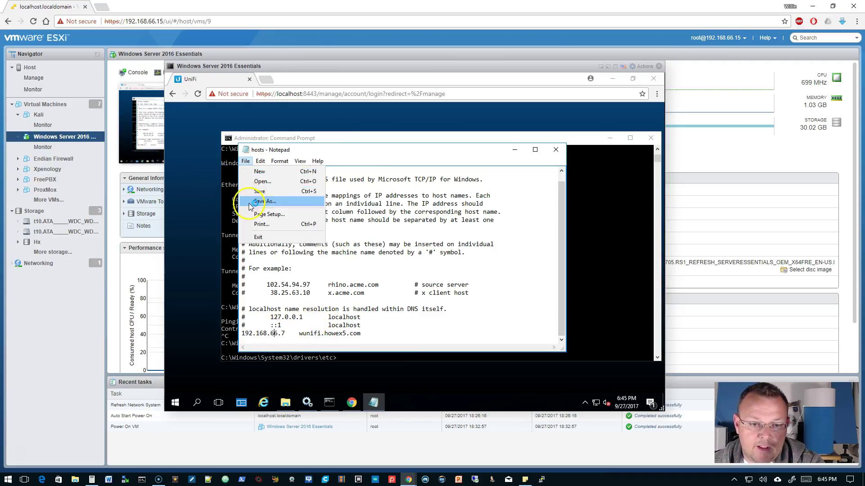
{"action": "left_click", "coordinate": [259, 191]}
{"action": "left_click", "coordinate": [245, 161]}
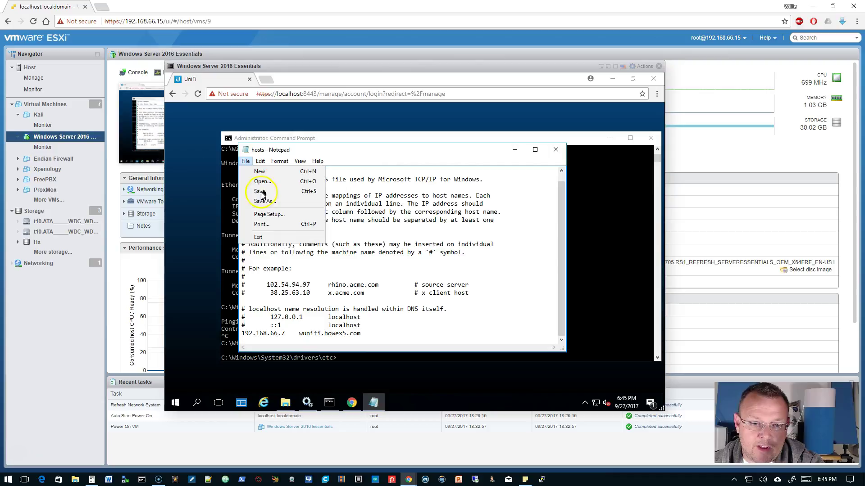
{"action": "left_click", "coordinate": [279, 238]}
{"action": "left_click", "coordinate": [346, 291]}
Step: Ping wunifi.howex5.com again to confirm three replies from 192.168.66.7 with 0% loss
{"action": "type", "text": "cd etc"}
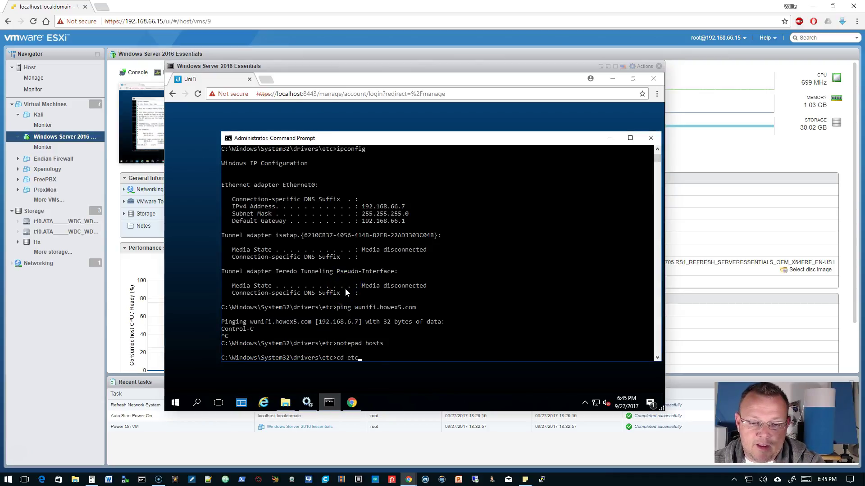
{"action": "key", "text": "BackSpace"}
{"action": "key", "text": "BackSpace"}
{"action": "key", "text": "BackSpace"}
{"action": "type", "text": "drivers"}
{"action": "key", "text": "Up"}
{"action": "key", "text": "Up"}
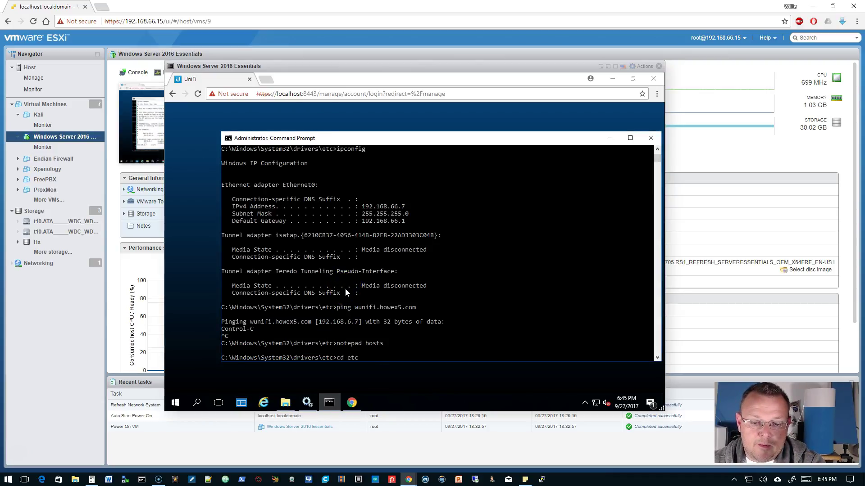
{"action": "key", "text": "Return"}
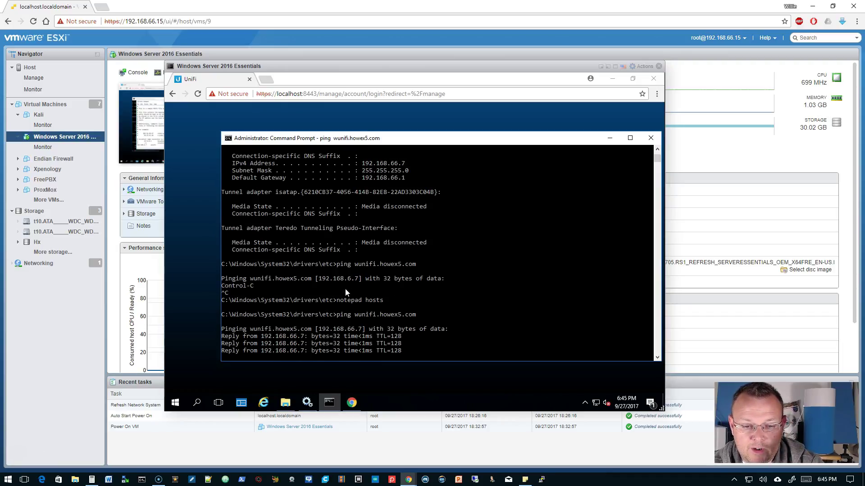
{"action": "key", "text": "ctrl+c"}
Step: Change to the root of C: and toward the Program Files folder
{"action": "type", "text": "cd \\"}
{"action": "key", "text": "Return"}
{"action": "type", "text": "cd Prog"}
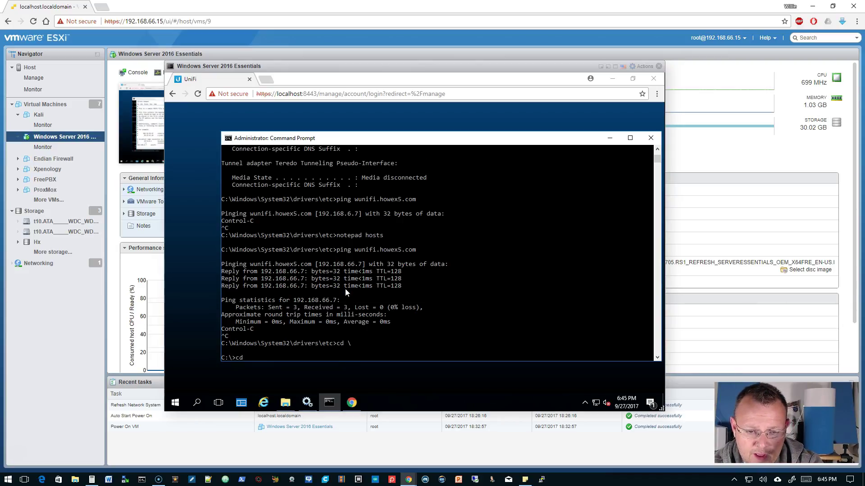
{"action": "key", "text": "Tab"}
Step: Move into C:\Program Files\Ubiquiti UniFi and list its contents
{"action": "key", "text": "Return"}
{"action": "type", "text": "cd Ub"}
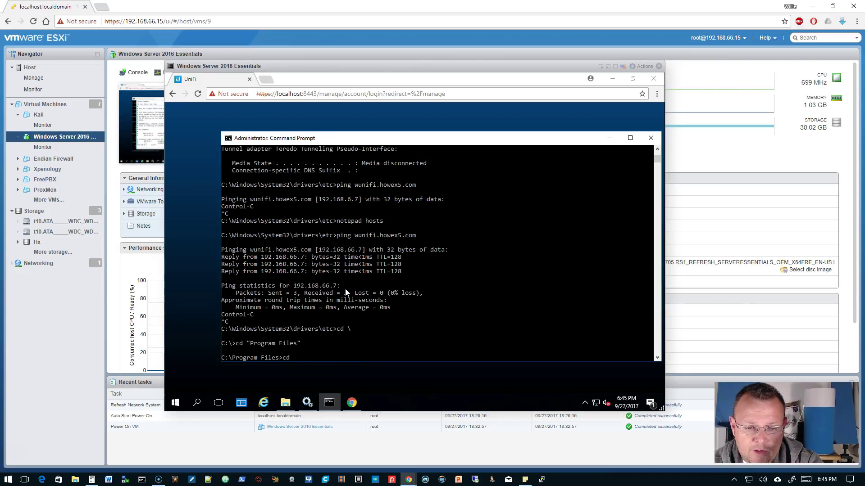
{"action": "key", "text": "Tab"}
{"action": "key", "text": "Return"}
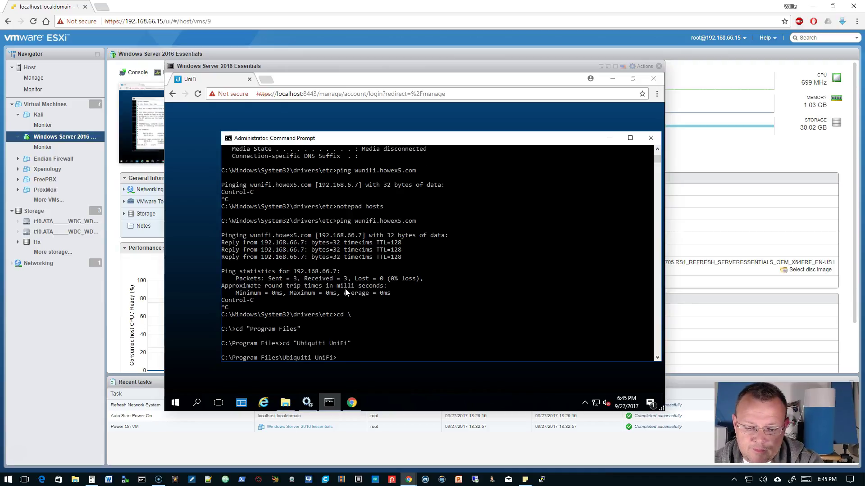
{"action": "type", "text": "dir"}
{"action": "key", "text": "Return"}
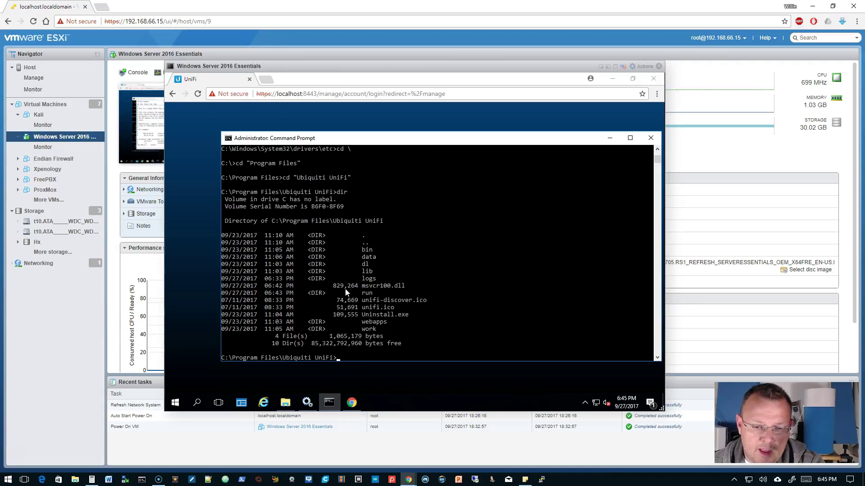
{"action": "left_click", "coordinate": [18, 454]}
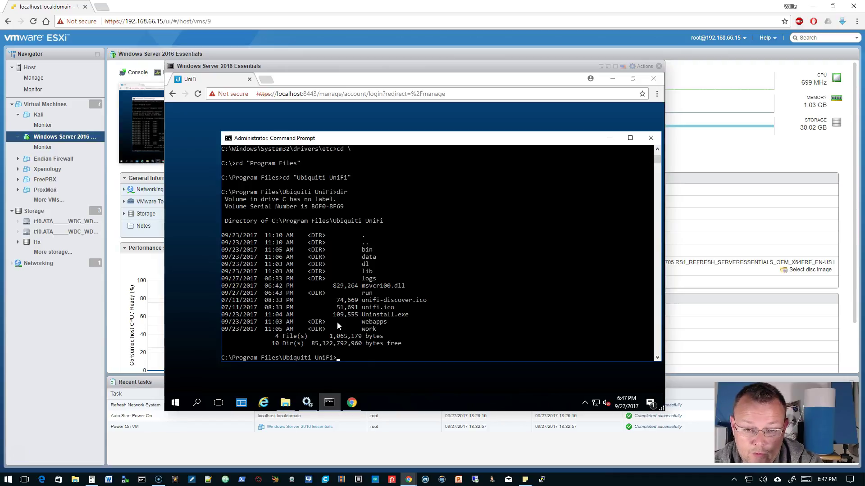
Step: Run java -jar lib\ace.jar new_cert wunifi.howex5.com "H5 Technology, LLC" Peoria Illinois US
{"action": "type", "text": "java -jar"}
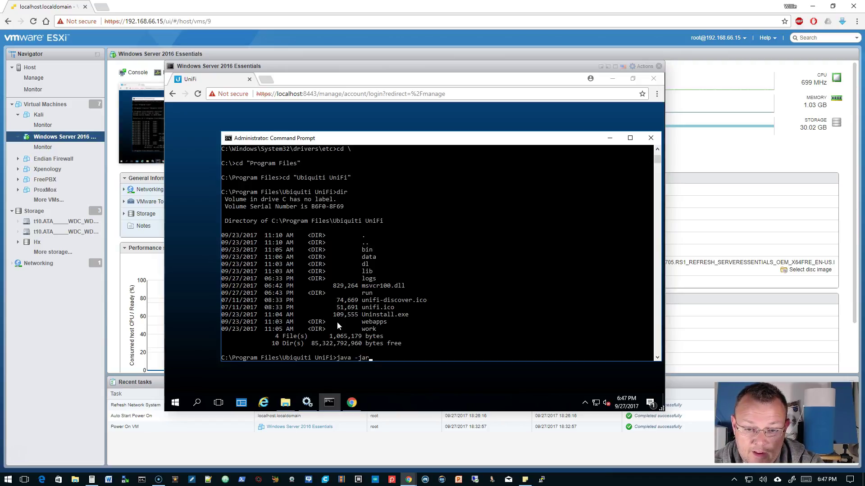
{"action": "type", "text": " lib\\ace.jar"}
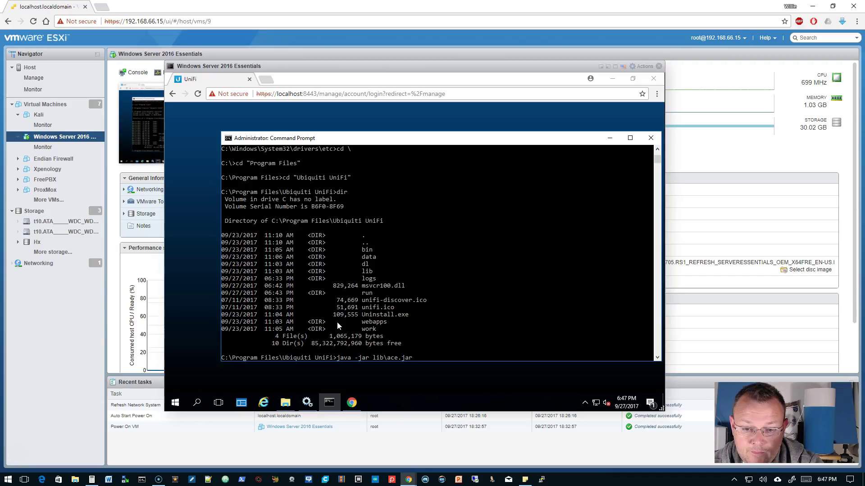
{"action": "key", "text": "BackSpace"}
{"action": "key", "text": "BackSpace"}
{"action": "key", "text": "BackSpace"}
{"action": "key", "text": "BackSpace"}
{"action": "key", "text": "BackSpace"}
{"action": "key", "text": "BackSpace"}
{"action": "key", "text": "BackSpace"}
{"action": "key", "text": "BackSpace"}
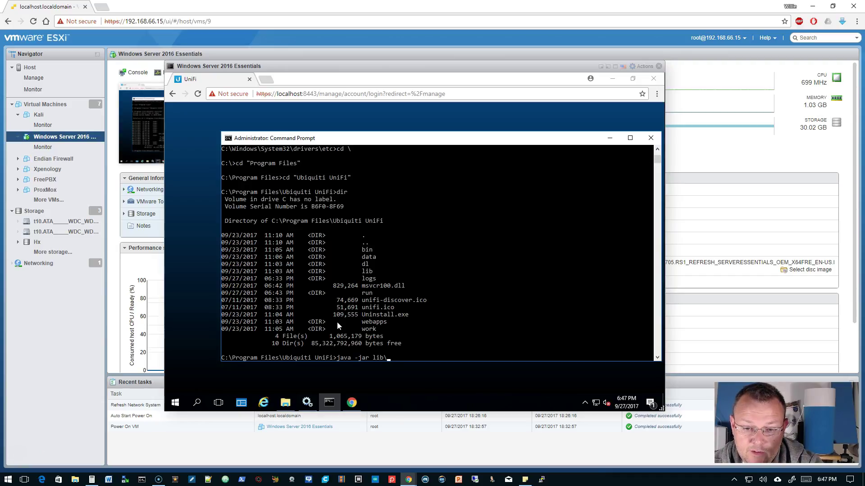
{"action": "type", "text": "/"}
{"action": "type", "text": "ac"}
{"action": "key", "text": "BackSpace"}
{"action": "key", "text": "BackSpace"}
{"action": "key", "text": "BackSpace"}
{"action": "key", "text": "BackSpace"}
{"action": "type", "text": "b\\ac"}
{"action": "key", "text": "Tab"}
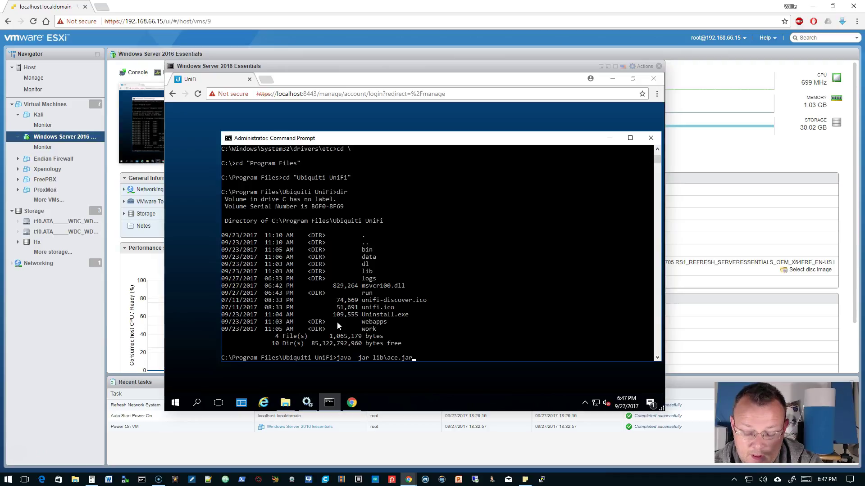
{"action": "type", "text": "new"}
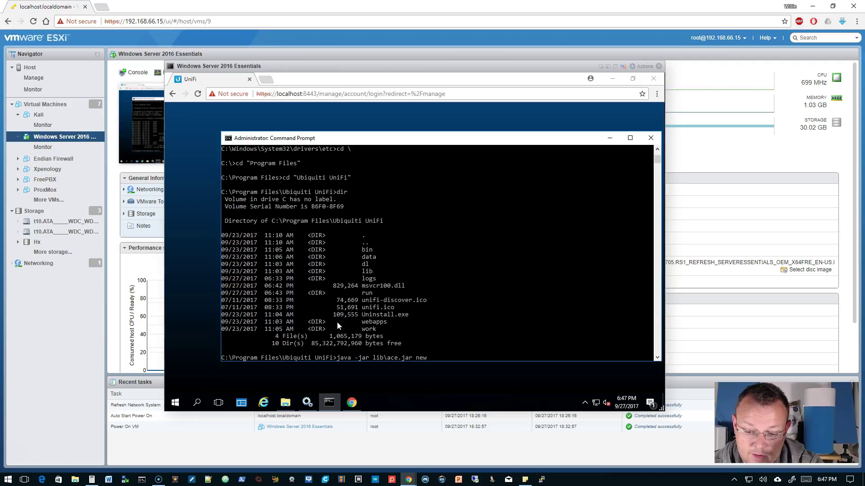
{"action": "type", "text": "_cert wun"}
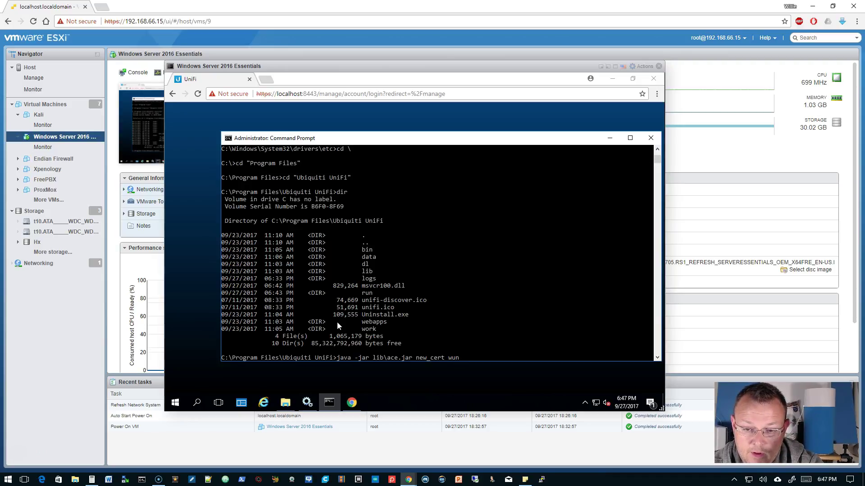
{"action": "type", "text": "ifi.how"}
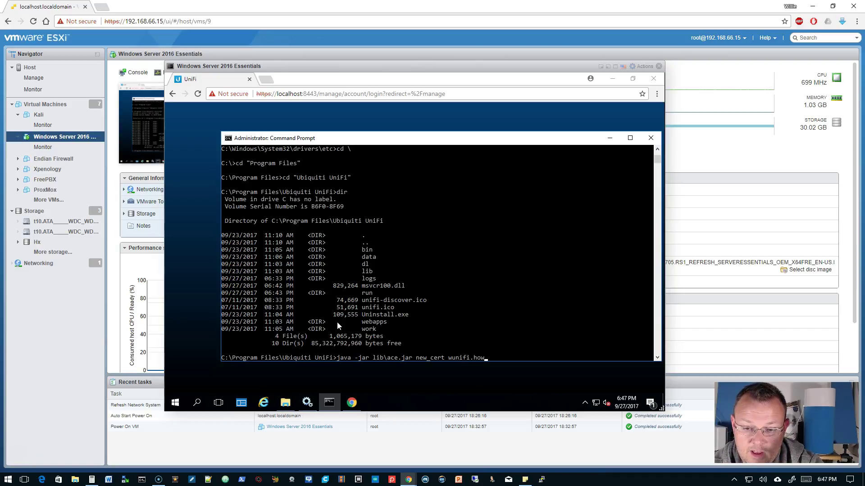
{"action": "type", "text": "ex5.com \"H5"}
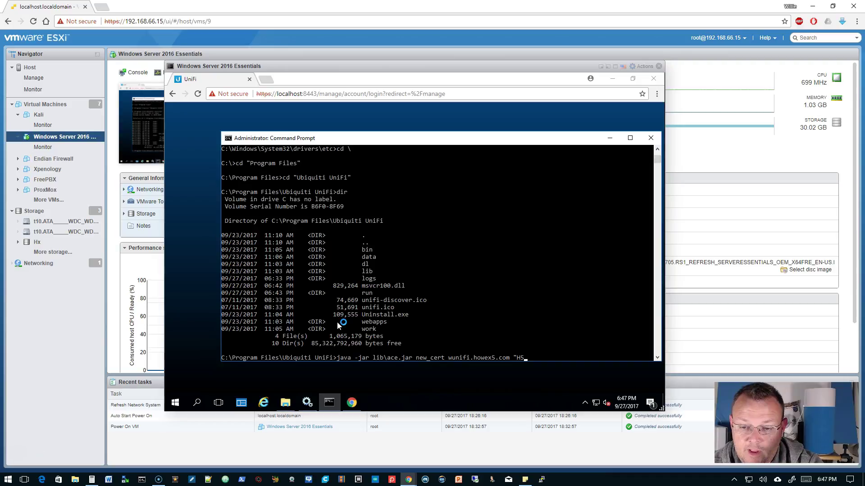
{"action": "type", "text": " Technology,"}
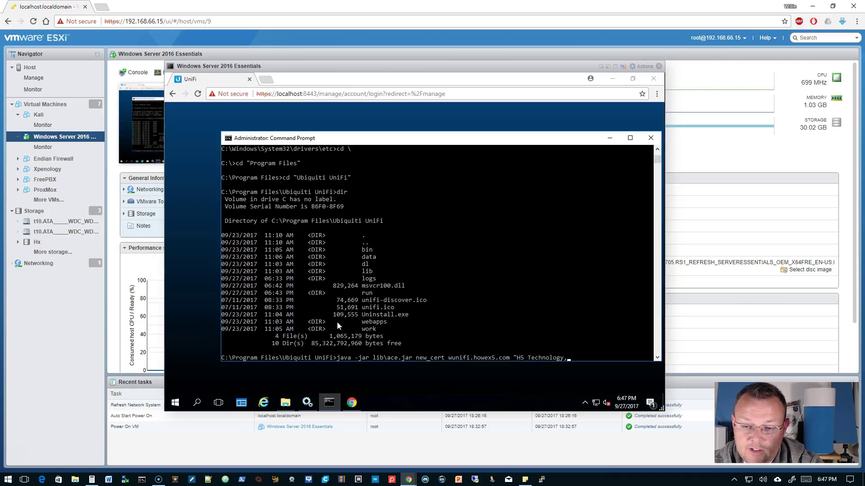
{"action": "type", "text": " LLC\""}
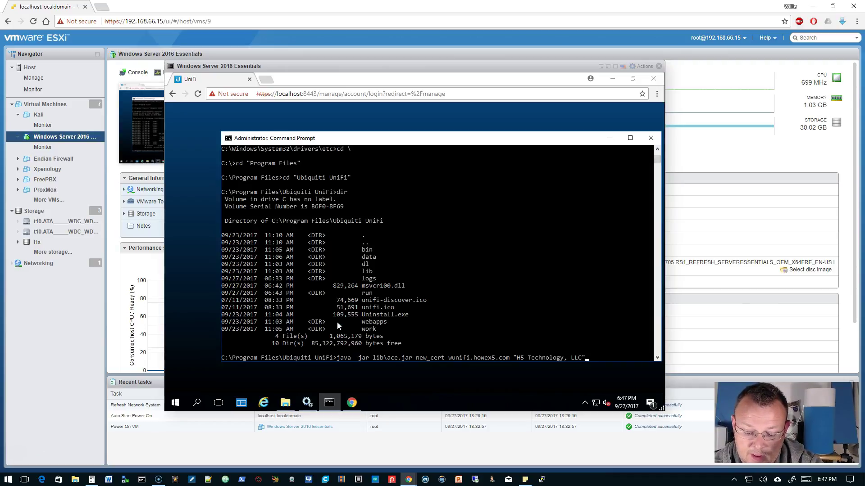
{"action": "type", "text": " Peoria Illinois US"}
{"action": "key", "text": "Return"}
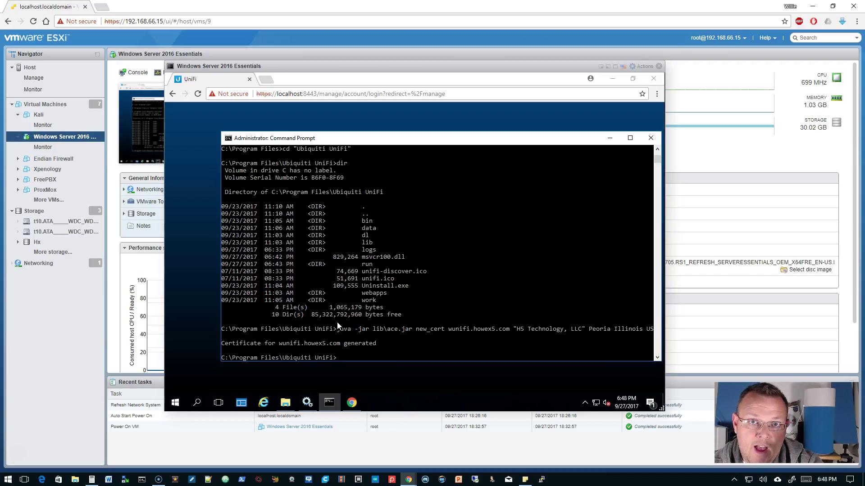
Step: Go into the data folder, list it, and display unifi_certificate.csr.der
{"action": "type", "text": "dir"}
{"action": "key", "text": "Return"}
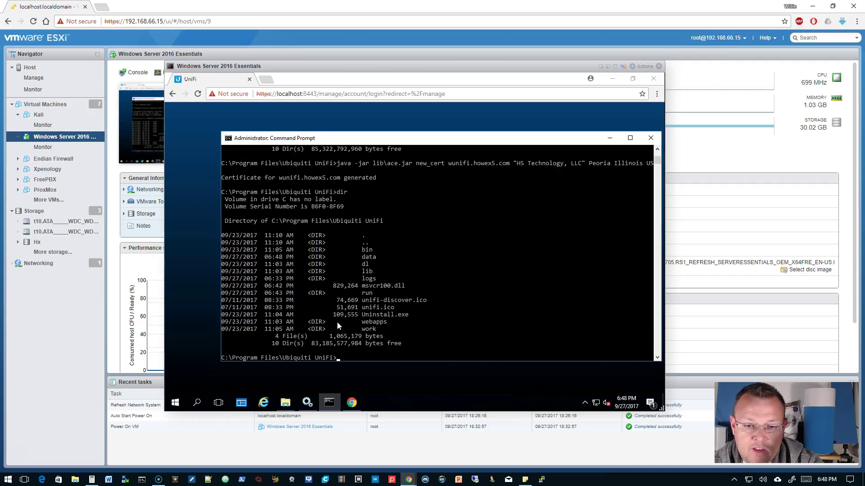
{"action": "type", "text": "cd data"}
{"action": "key", "text": "Return"}
{"action": "type", "text": "dir"}
{"action": "key", "text": "Return"}
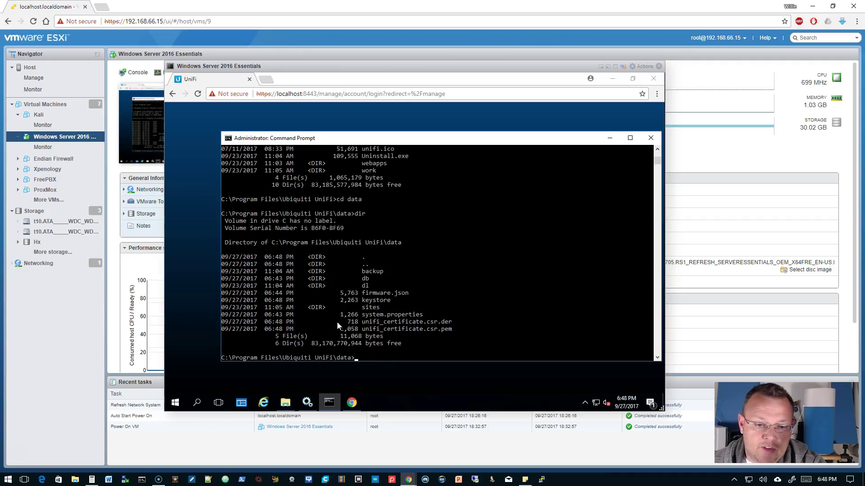
{"action": "type", "text": "more"}
{"action": "type", "text": " unif"}
{"action": "key", "text": "Tab"}
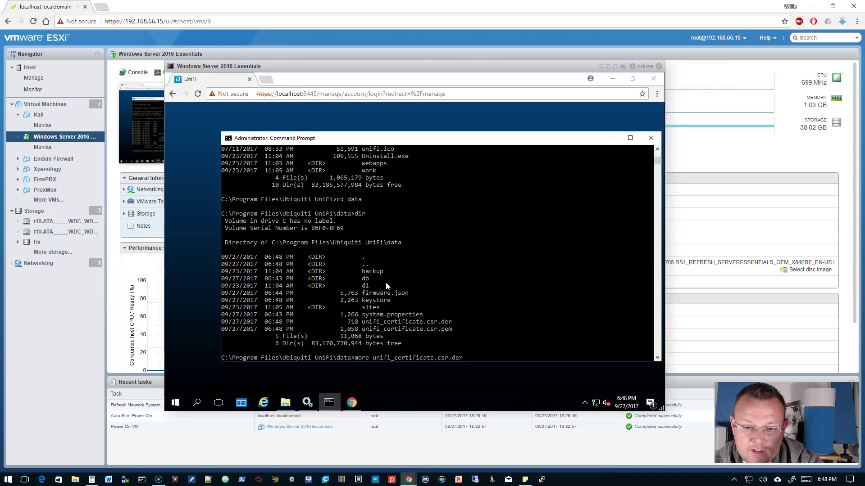
{"action": "key", "text": "Return"}
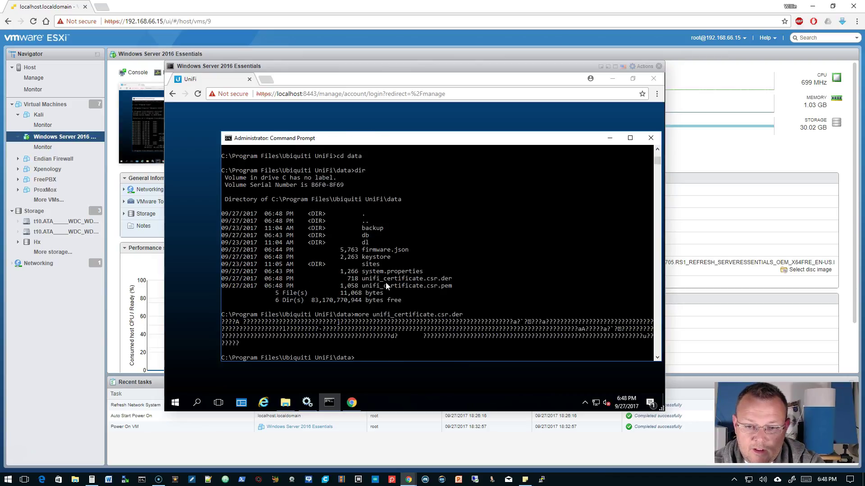
Step: Display the PEM certificate request, unifi_certificate.csr.pem
{"action": "key", "text": "Up"}
{"action": "key", "text": "BackSpace"}
{"action": "key", "text": "BackSpace"}
{"action": "key", "text": "BackSpace"}
{"action": "type", "text": "pem"}
{"action": "key", "text": "Return"}
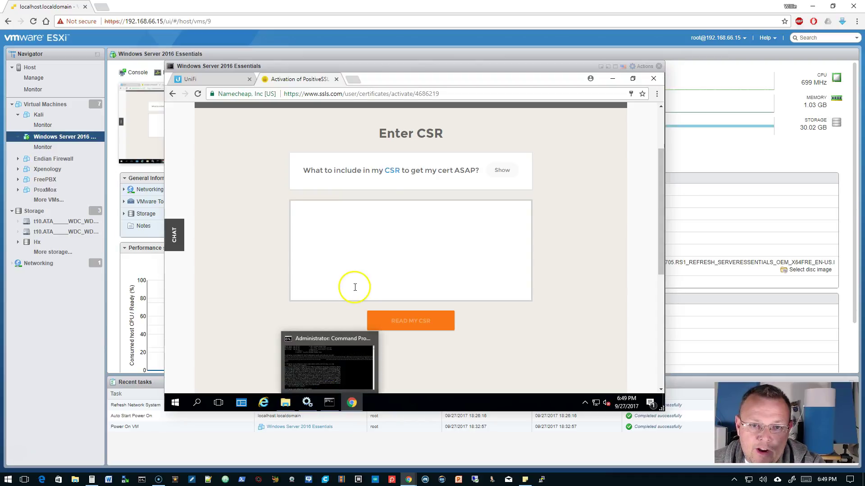
{"action": "left_click", "coordinate": [332, 400]}
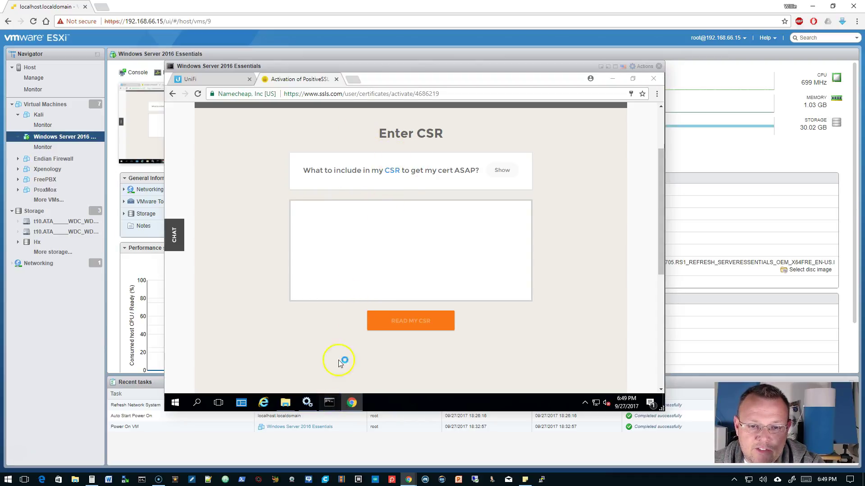
Step: Paste the certificate request into the SSLs.com CSR box and have it read
{"action": "right_click", "coordinate": [314, 209]}
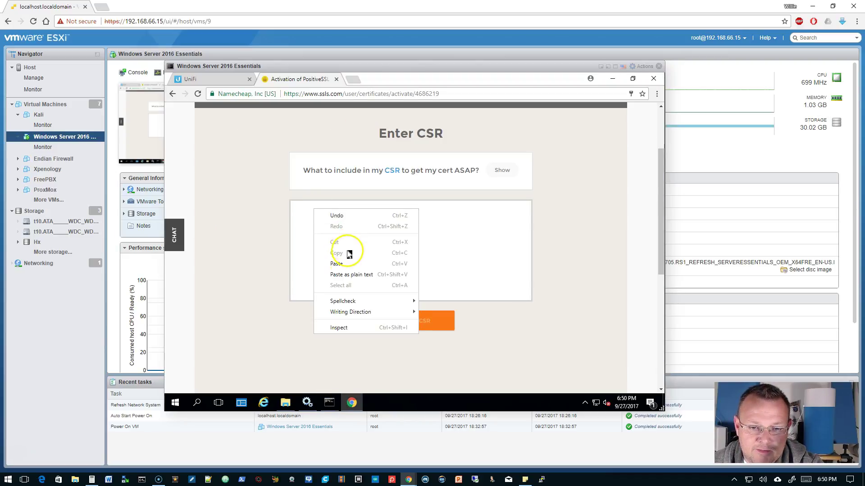
{"action": "left_click", "coordinate": [337, 263]}
{"action": "left_click", "coordinate": [418, 325]}
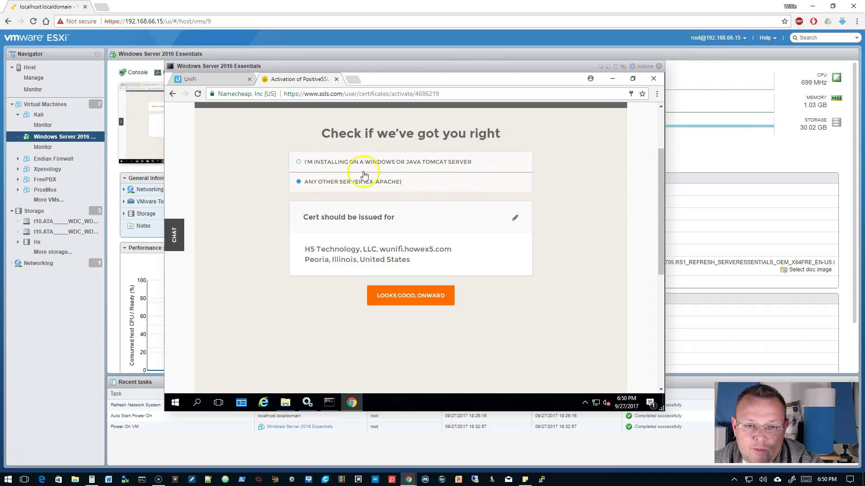
{"action": "left_click", "coordinate": [381, 171]}
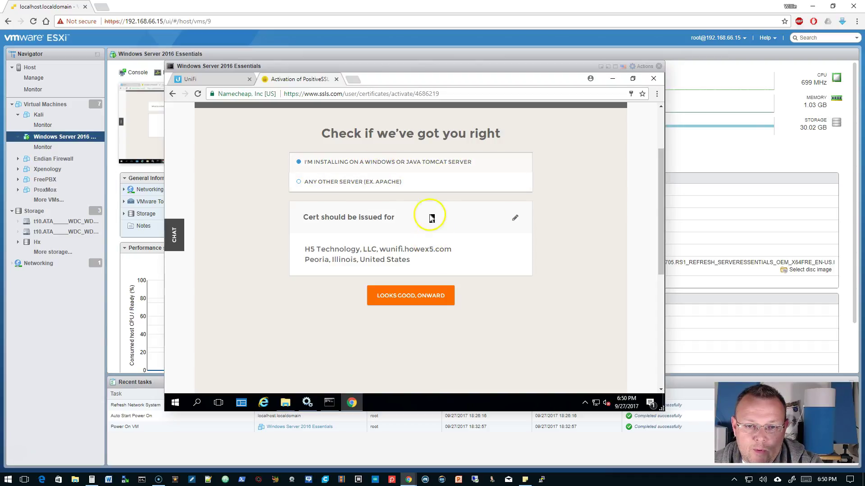
{"action": "left_click", "coordinate": [363, 185]}
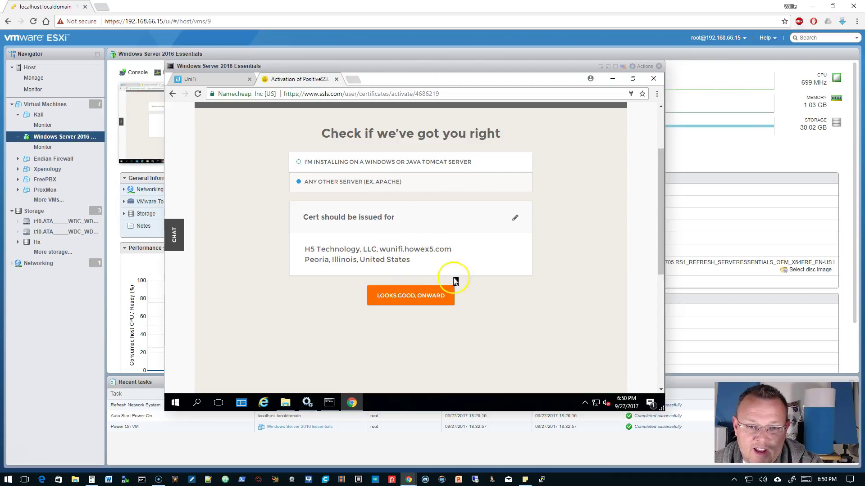
{"action": "left_click", "coordinate": [415, 299]}
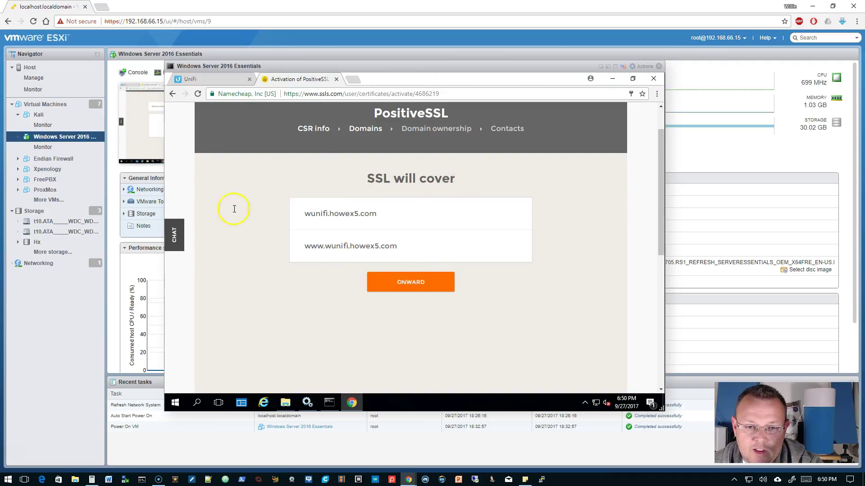
{"action": "left_click", "coordinate": [402, 287]}
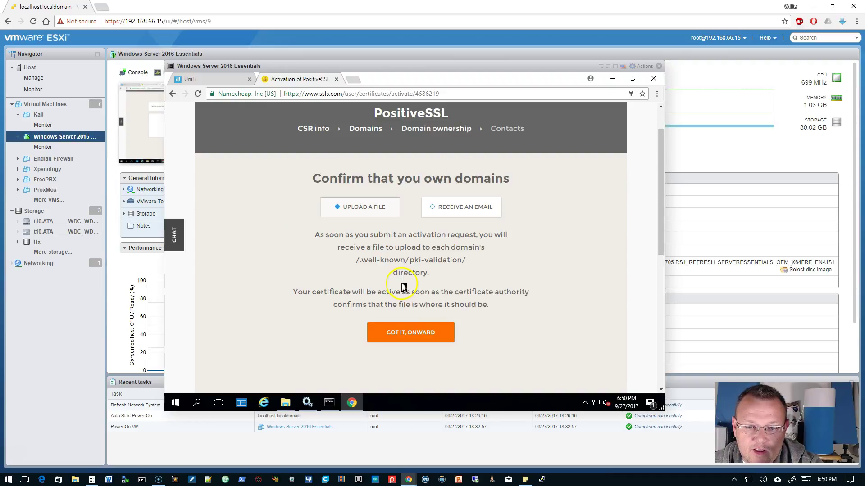
{"action": "left_click", "coordinate": [447, 209]}
{"action": "scroll", "coordinate": [287, 328], "scroll_direction": "down", "scroll_amount": 1}
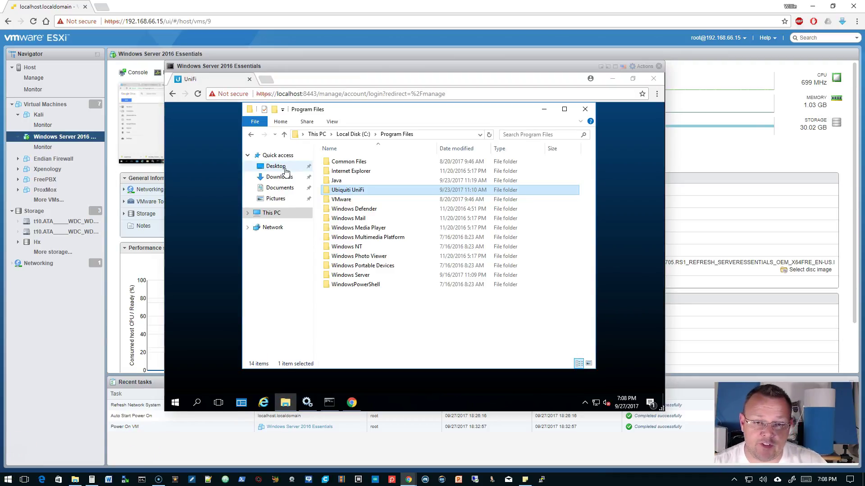
Step: Extract wunifi_howex5_com.zip in Downloads and select its .ca-bundle file
{"action": "left_click", "coordinate": [280, 177]}
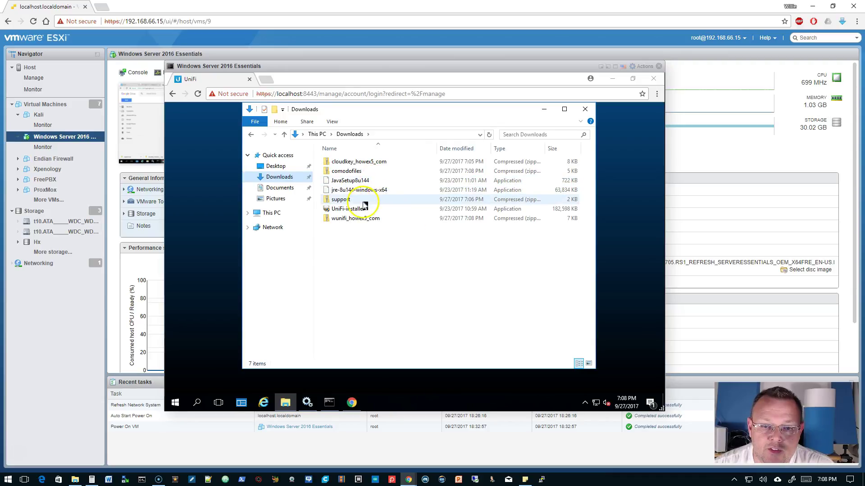
{"action": "left_click", "coordinate": [365, 220]}
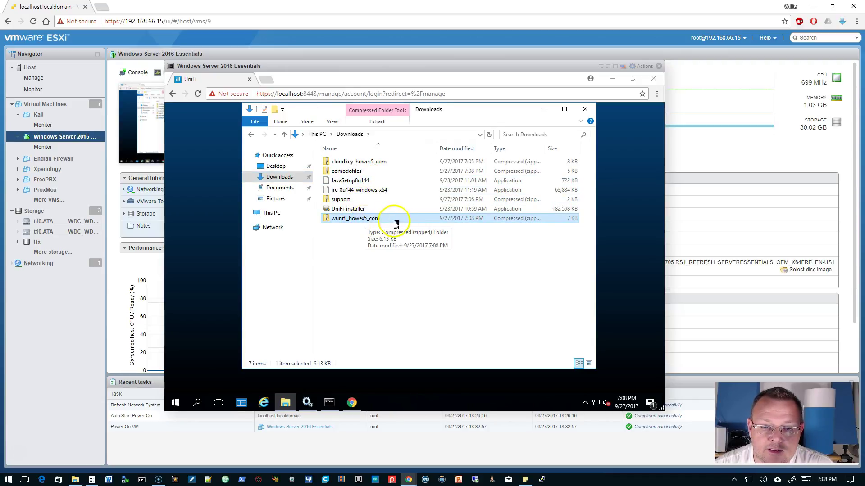
{"action": "double_click", "coordinate": [366, 220]}
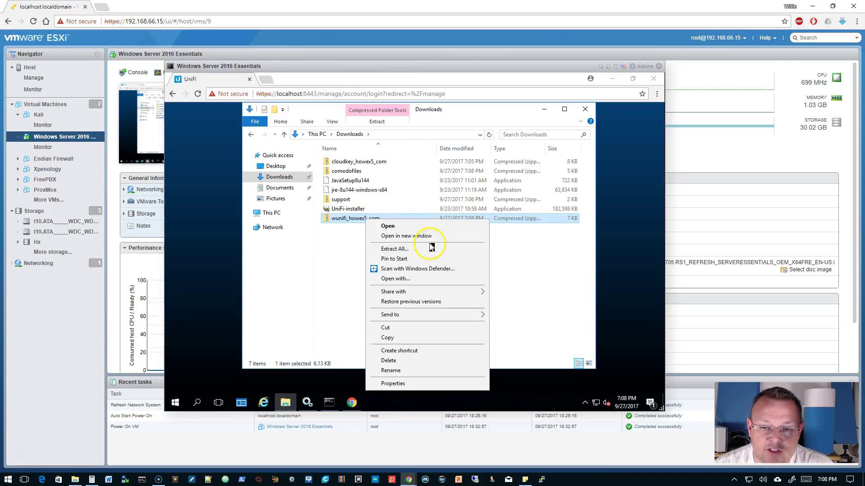
{"action": "left_click", "coordinate": [452, 253]}
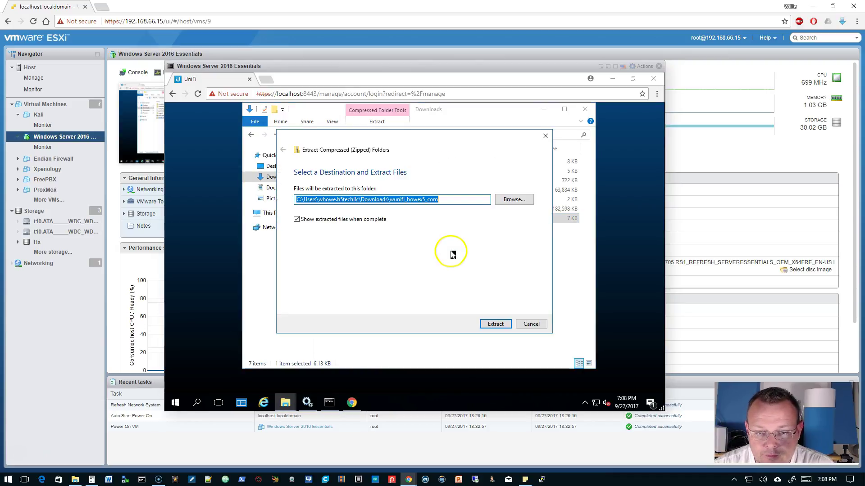
{"action": "left_click", "coordinate": [497, 322]}
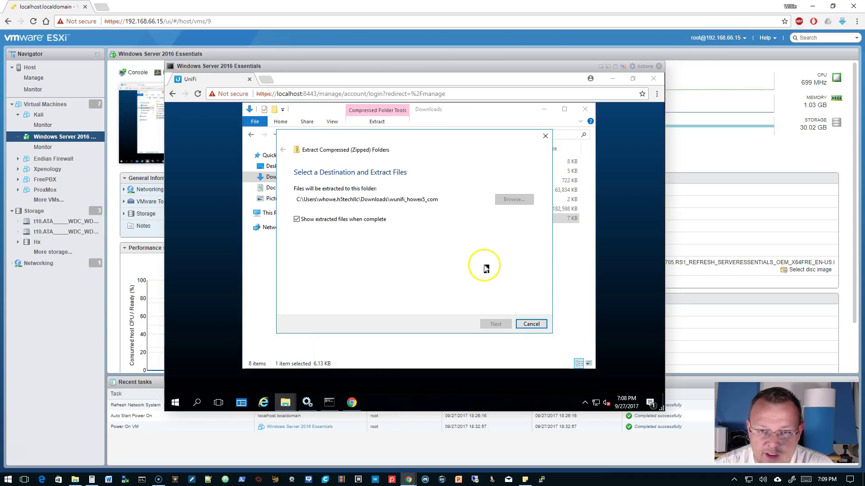
{"action": "left_click", "coordinate": [386, 174]}
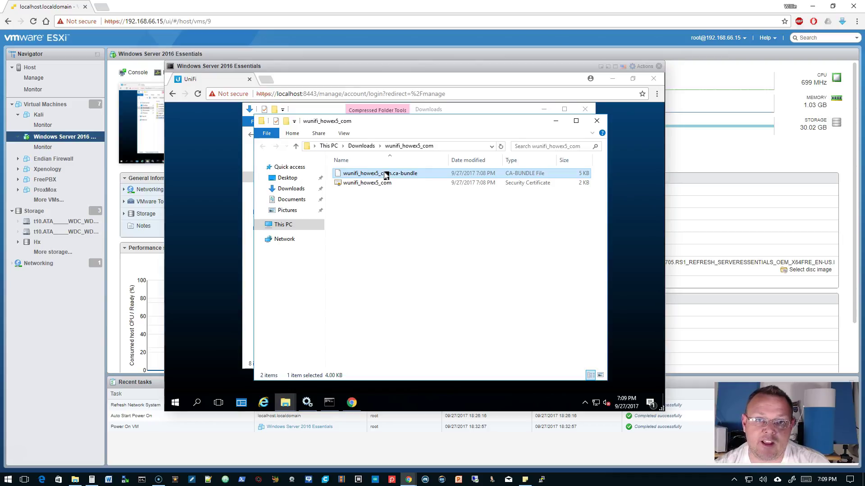
Step: Unpack comodofiles.zip from Downloads into its own comodofiles folder
{"action": "left_click", "coordinate": [523, 204]}
{"action": "left_click_drag", "start_coordinate": [522, 203], "coordinate": [522, 204]}
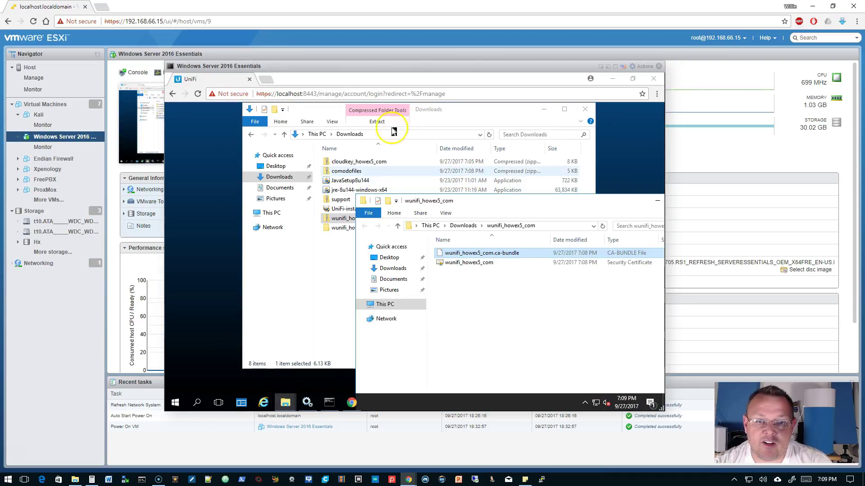
{"action": "left_click", "coordinate": [355, 172]}
{"action": "right_click", "coordinate": [347, 173]}
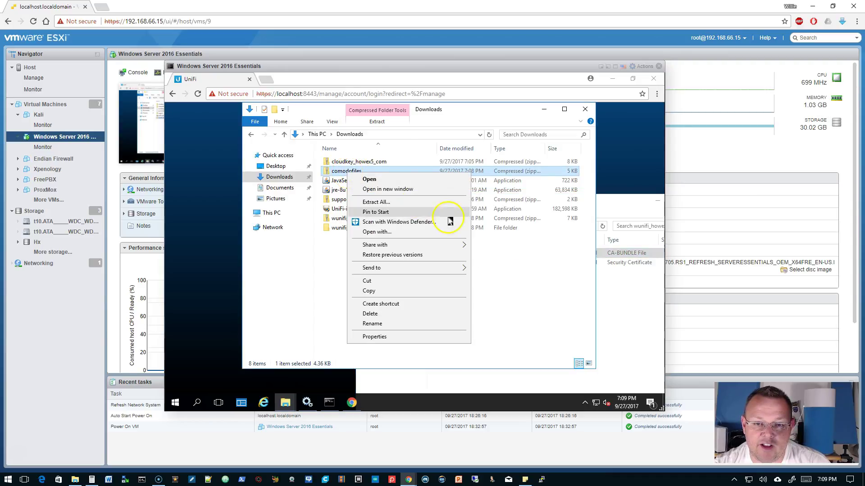
{"action": "left_click", "coordinate": [415, 202]}
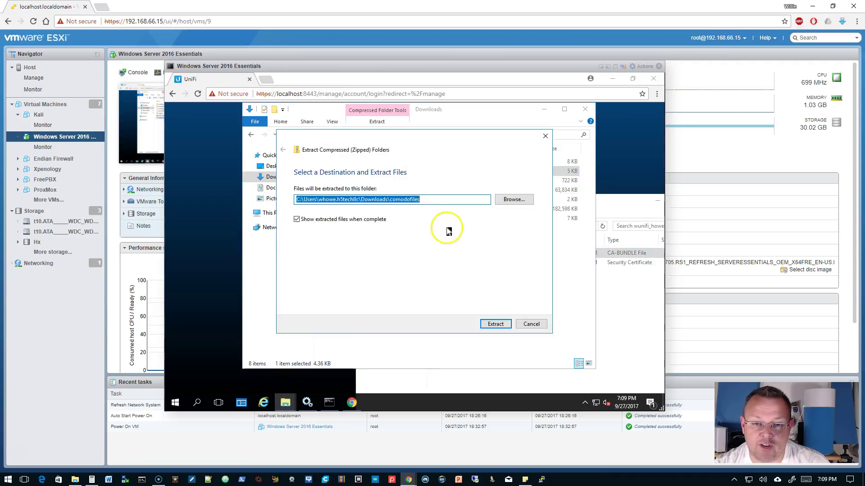
{"action": "left_click", "coordinate": [494, 325]}
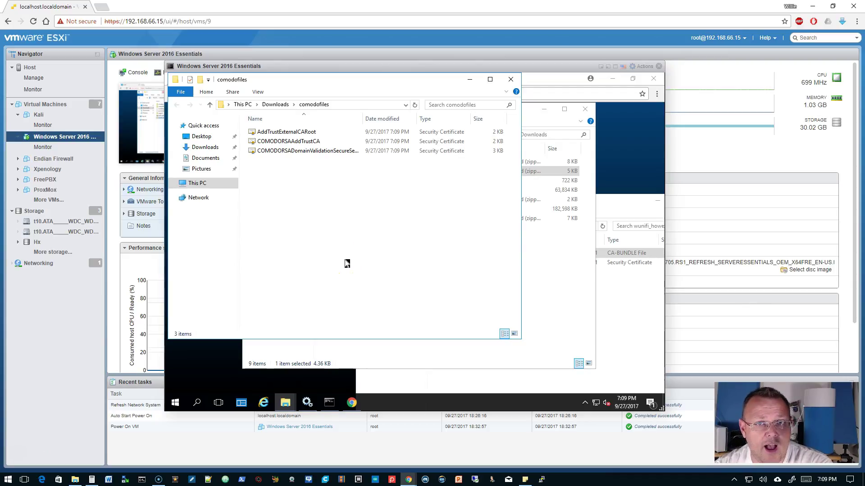
Step: Drag the wunifi_howex5_com certificate into comodofiles and copy all four certificate files
{"action": "left_click", "coordinate": [525, 110]}
{"action": "left_click", "coordinate": [584, 111]}
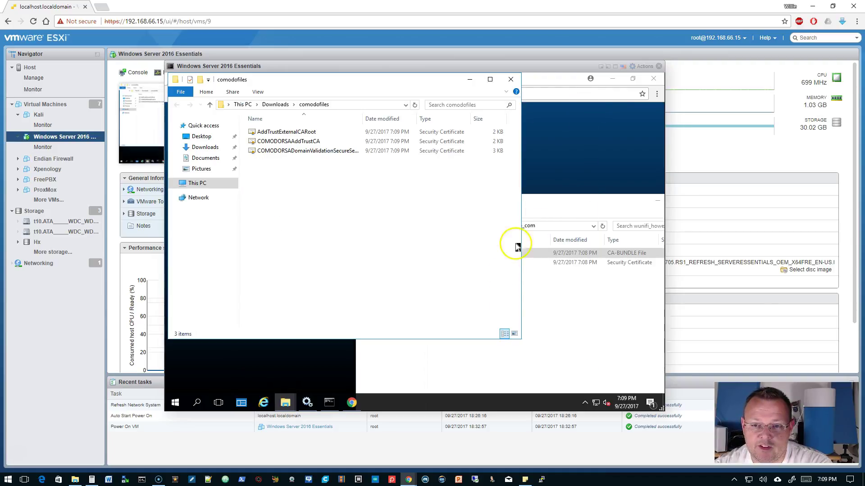
{"action": "left_click", "coordinate": [532, 210]}
{"action": "left_click_drag", "start_coordinate": [532, 209], "coordinate": [495, 200]}
{"action": "left_click", "coordinate": [440, 254]}
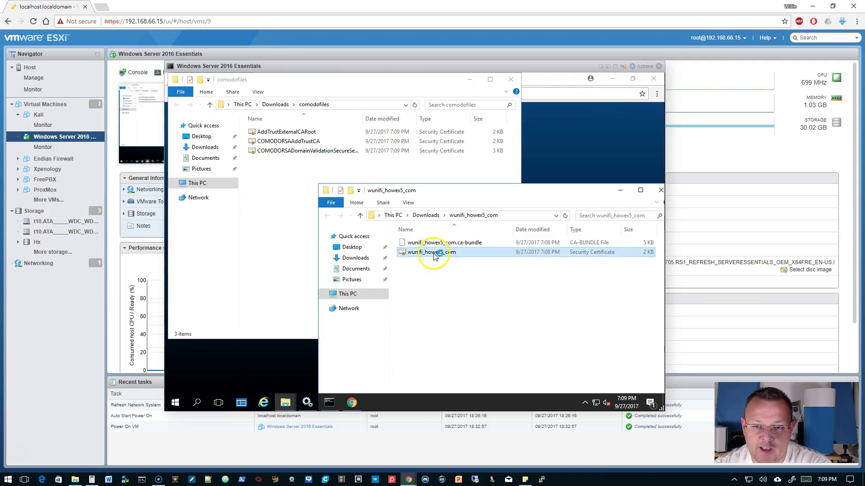
{"action": "left_click", "coordinate": [288, 154]}
{"action": "left_click", "coordinate": [288, 132], "text": "shift"}
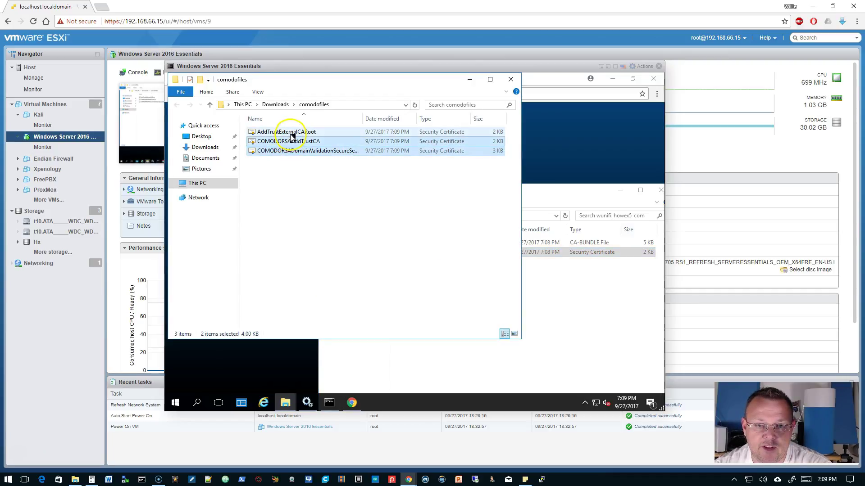
{"action": "right_click", "coordinate": [324, 152]}
{"action": "left_click", "coordinate": [506, 251]}
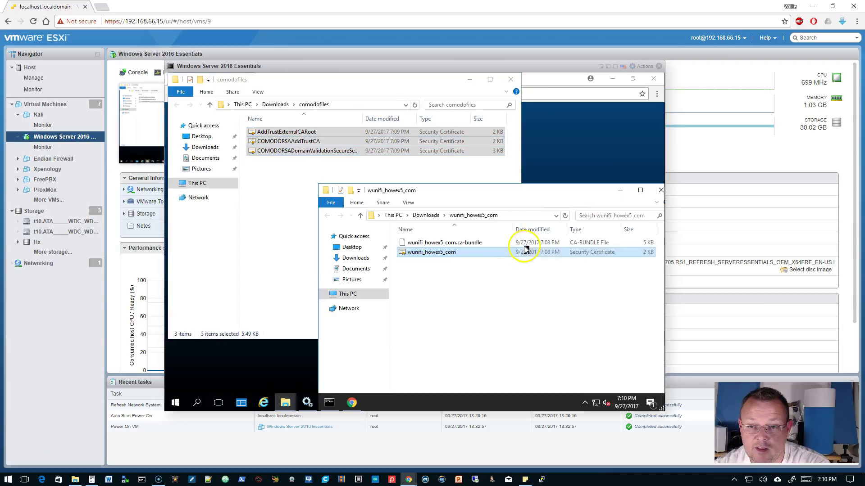
{"action": "left_click_drag", "start_coordinate": [350, 205], "coordinate": [272, 141]}
{"action": "left_click", "coordinate": [280, 186]}
{"action": "right_click", "coordinate": [272, 141]}
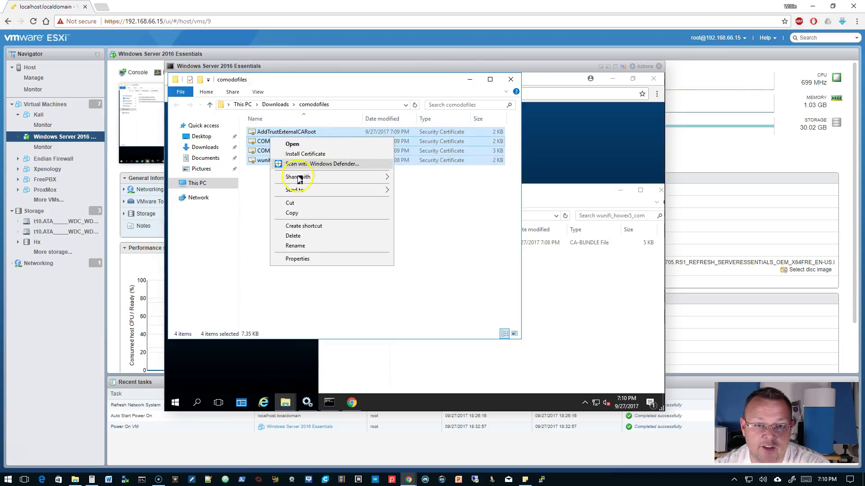
{"action": "left_click", "coordinate": [302, 215]}
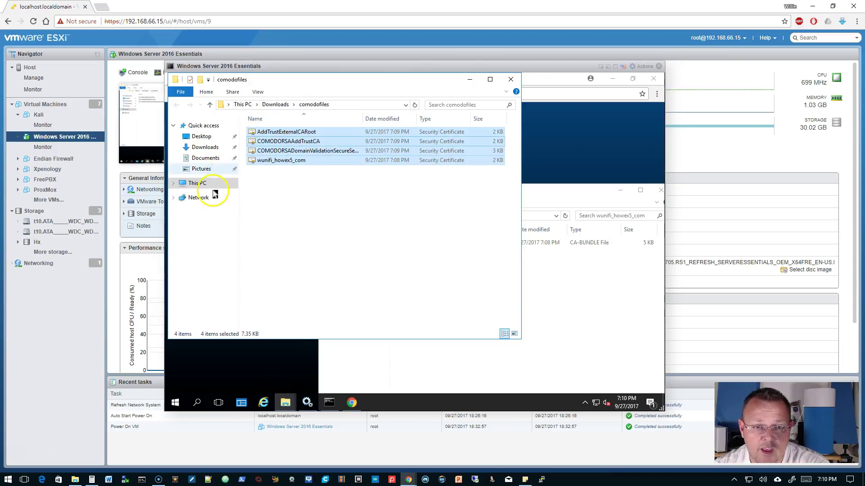
Step: Paste the four certificates into C:\Program Files\Ubiquiti UniFi\data and close the extra window
{"action": "left_click", "coordinate": [198, 183]}
{"action": "double_click", "coordinate": [288, 227]}
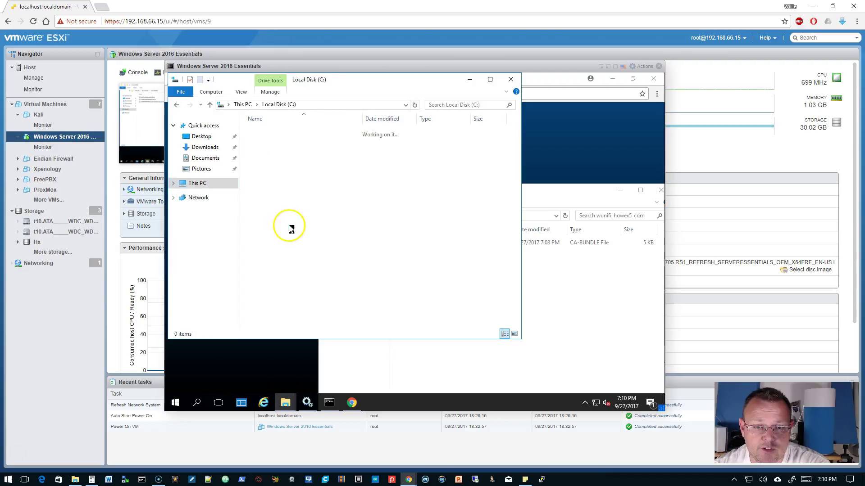
{"action": "double_click", "coordinate": [285, 162]}
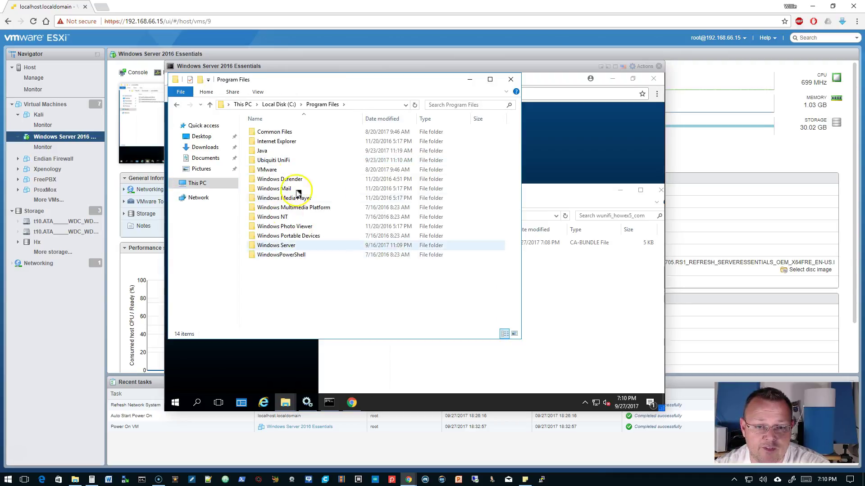
{"action": "double_click", "coordinate": [287, 161]}
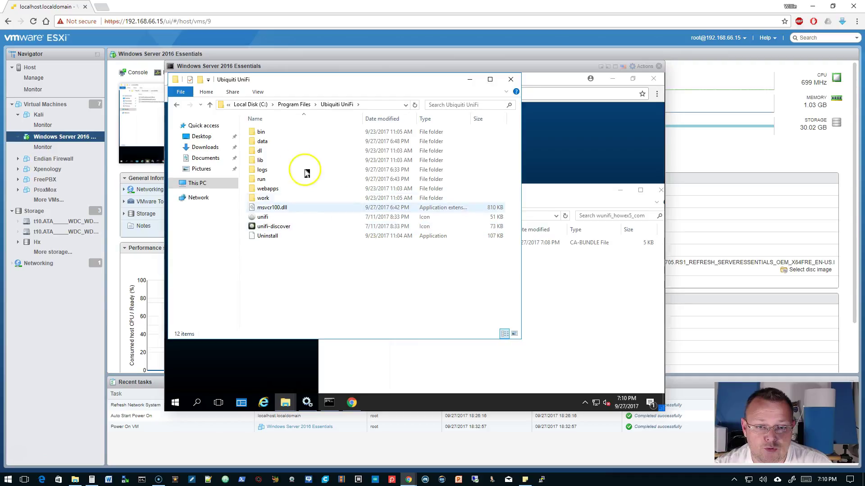
{"action": "double_click", "coordinate": [270, 161]}
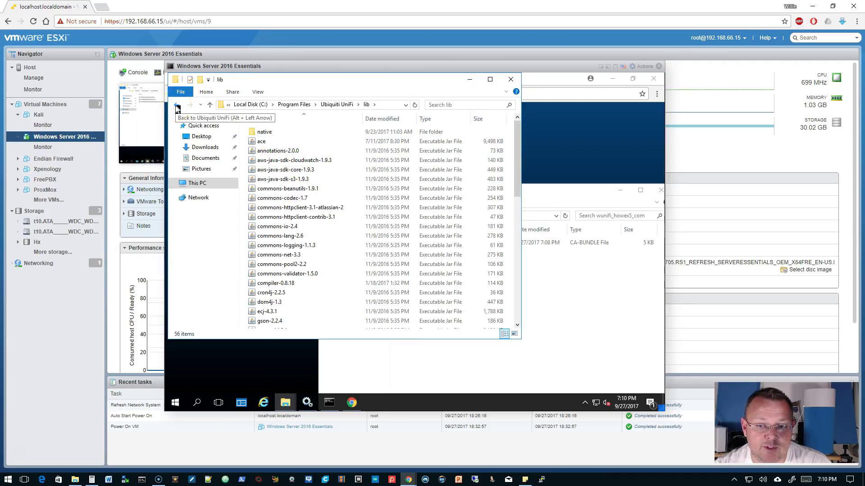
{"action": "left_click", "coordinate": [177, 107]}
{"action": "double_click", "coordinate": [275, 141]}
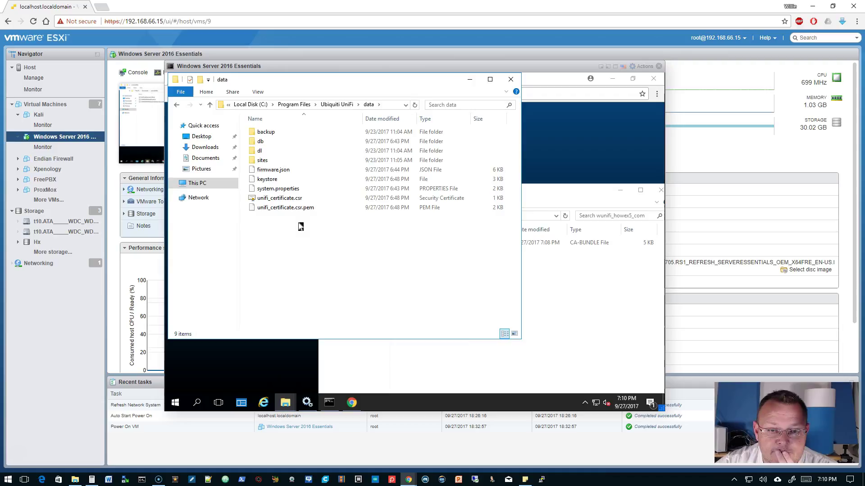
{"action": "right_click", "coordinate": [289, 226]}
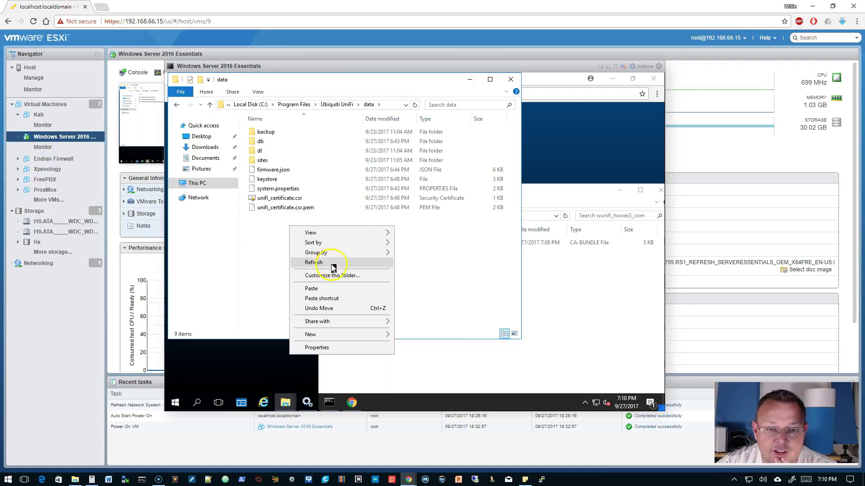
{"action": "left_click", "coordinate": [337, 288]}
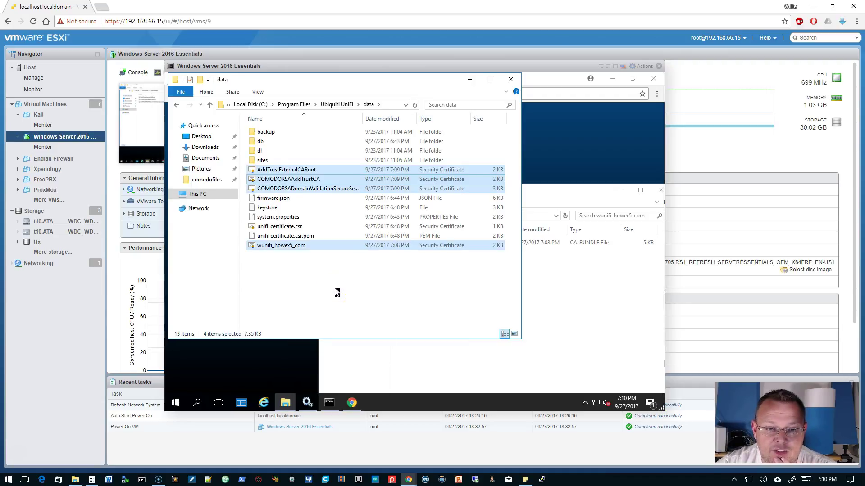
{"action": "left_click", "coordinate": [320, 282]}
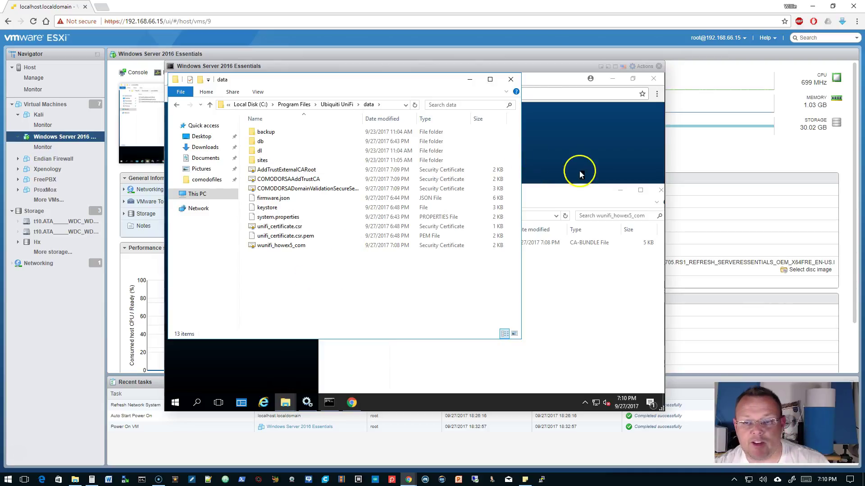
{"action": "left_click", "coordinate": [567, 187]}
{"action": "left_click", "coordinate": [660, 190]}
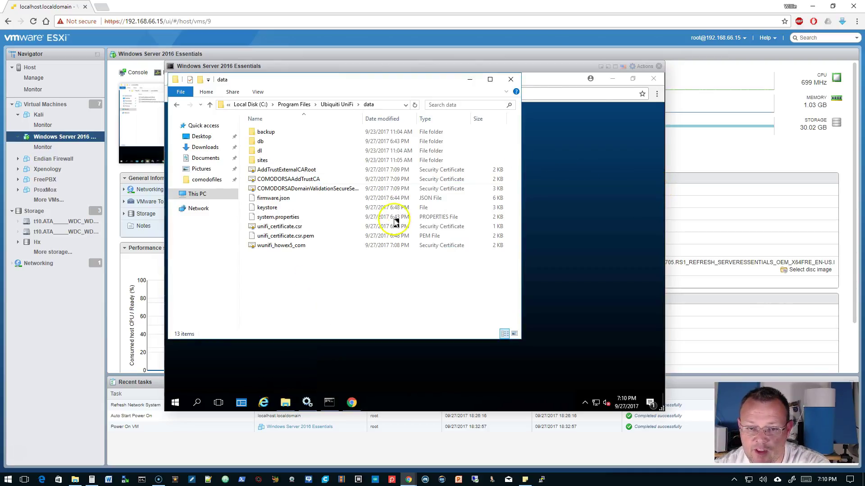
Step: Open the Desktop unifiimport file in Notepad and copy its java -jar import_cert command line
{"action": "left_click_drag", "start_coordinate": [293, 78], "coordinate": [321, 89]}
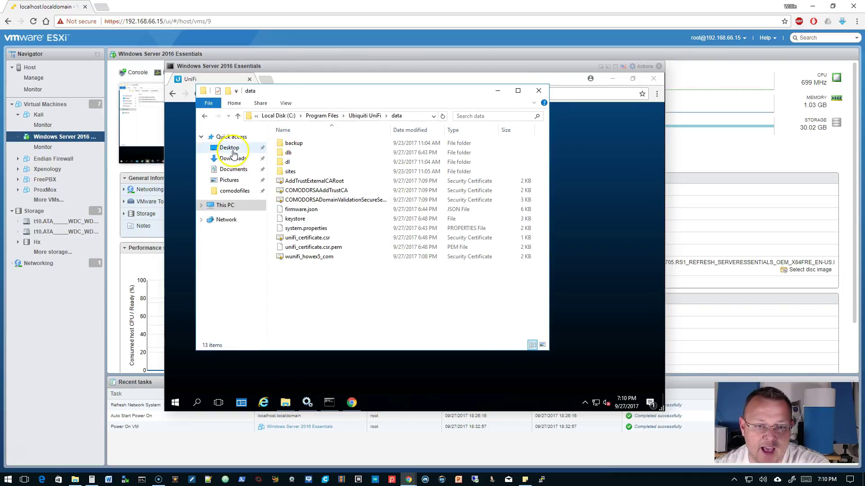
{"action": "left_click", "coordinate": [230, 148]}
{"action": "double_click", "coordinate": [313, 155]}
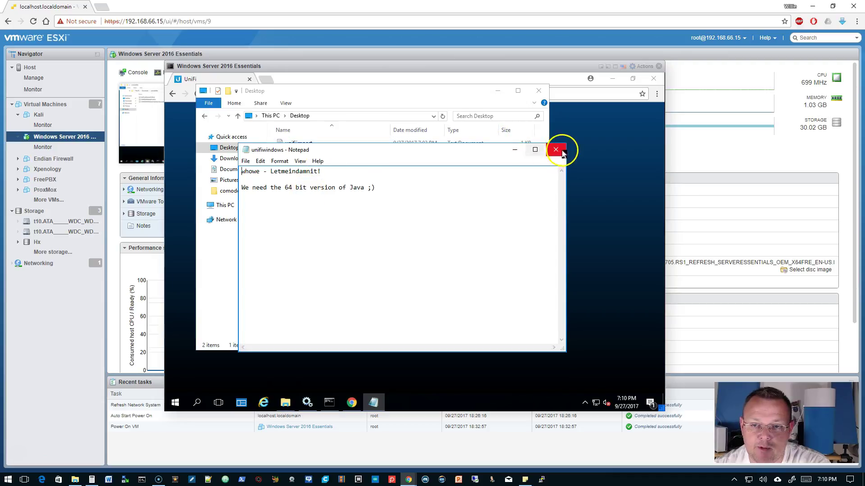
{"action": "left_click", "coordinate": [559, 149]}
{"action": "double_click", "coordinate": [306, 143]}
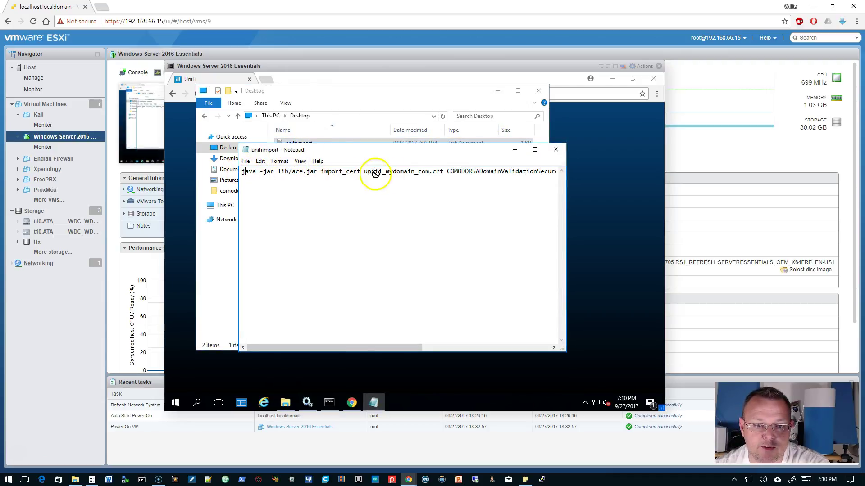
{"action": "left_click_drag", "start_coordinate": [241, 172], "coordinate": [555, 170]}
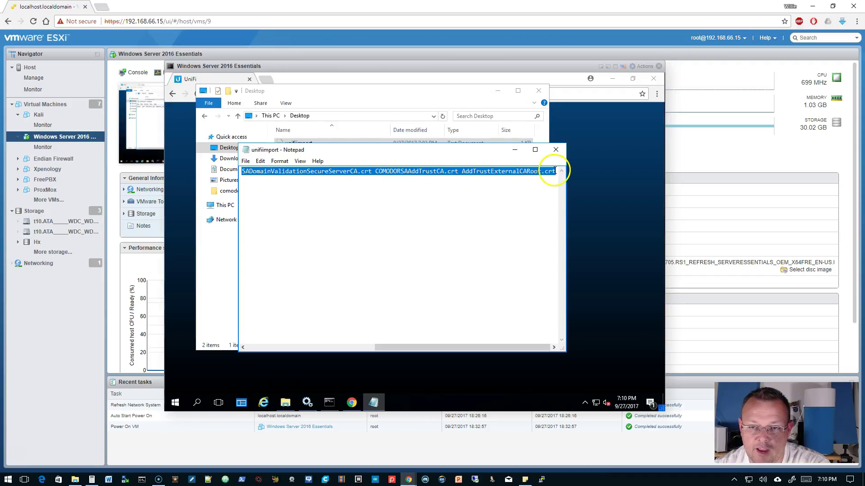
{"action": "left_click", "coordinate": [261, 161]}
{"action": "left_click", "coordinate": [276, 194]}
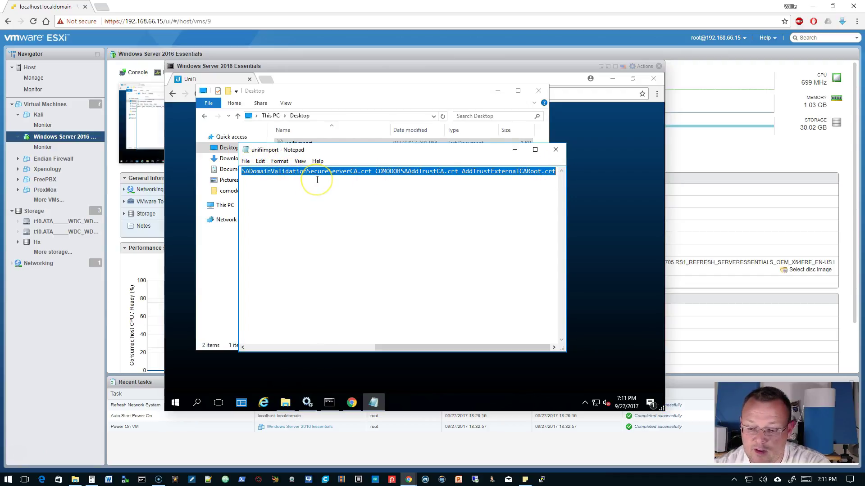
{"action": "left_click", "coordinate": [317, 180]}
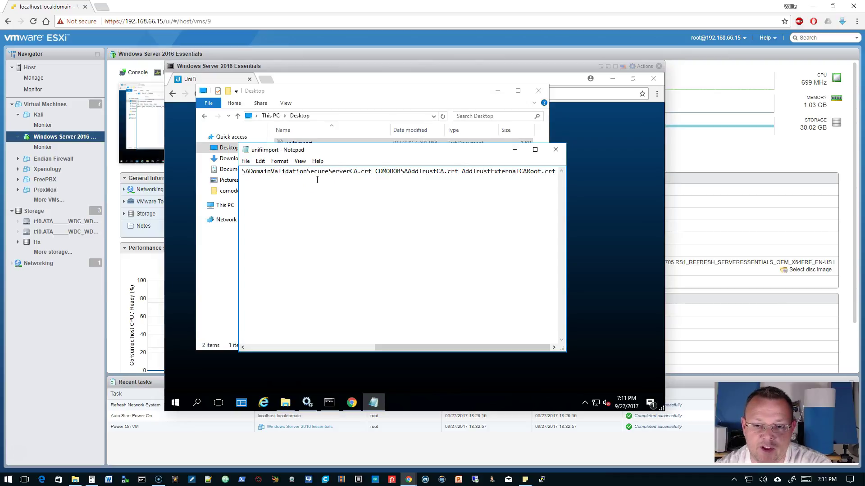
{"action": "left_click_drag", "start_coordinate": [405, 347], "coordinate": [266, 328]}
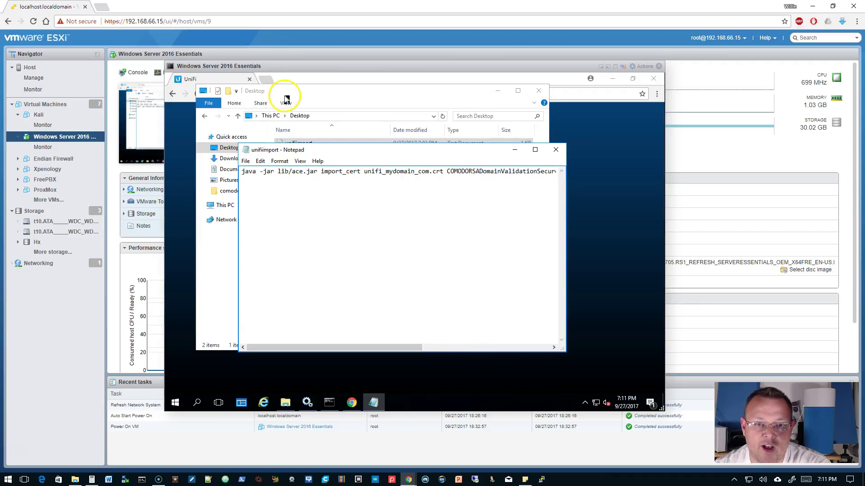
Step: Return Explorer to the data folder and select AddTrustExternalCARoot and COMODORSAAddTrustCA
{"action": "left_click", "coordinate": [285, 95]}
{"action": "left_click", "coordinate": [204, 116]}
{"action": "left_click", "coordinate": [324, 180]}
{"action": "left_click", "coordinate": [332, 191], "text": "ctrl"}
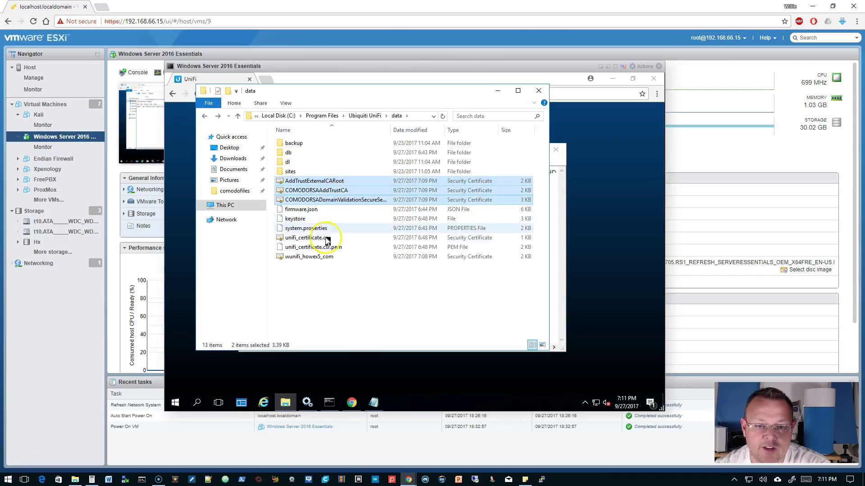
Step: Move the four certificate files from data into Ubiquiti UniFi, approving each administrator prompt
{"action": "left_click", "coordinate": [323, 257], "text": "ctrl"}
{"action": "right_click", "coordinate": [324, 259]}
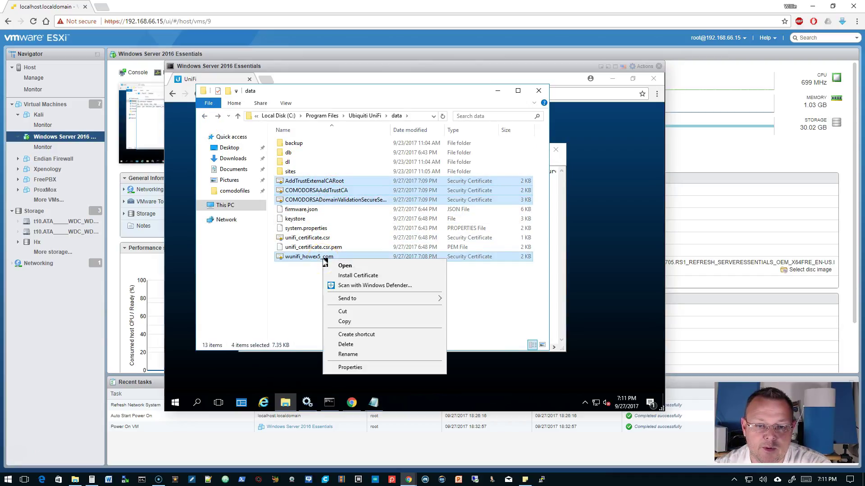
{"action": "left_click", "coordinate": [359, 312]}
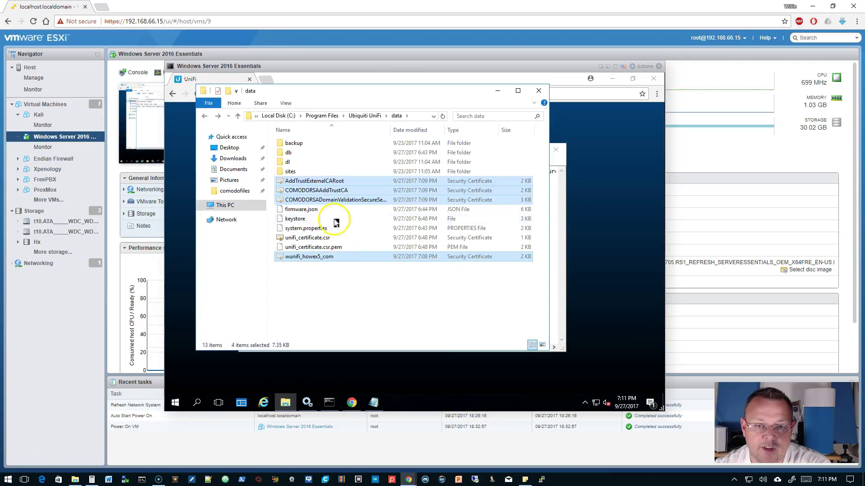
{"action": "left_click", "coordinate": [370, 116]}
{"action": "right_click", "coordinate": [316, 280]}
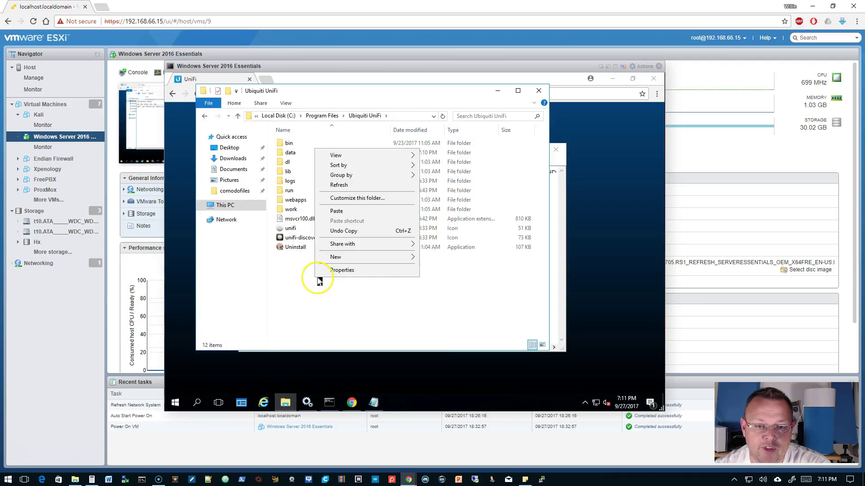
{"action": "left_click", "coordinate": [359, 215]}
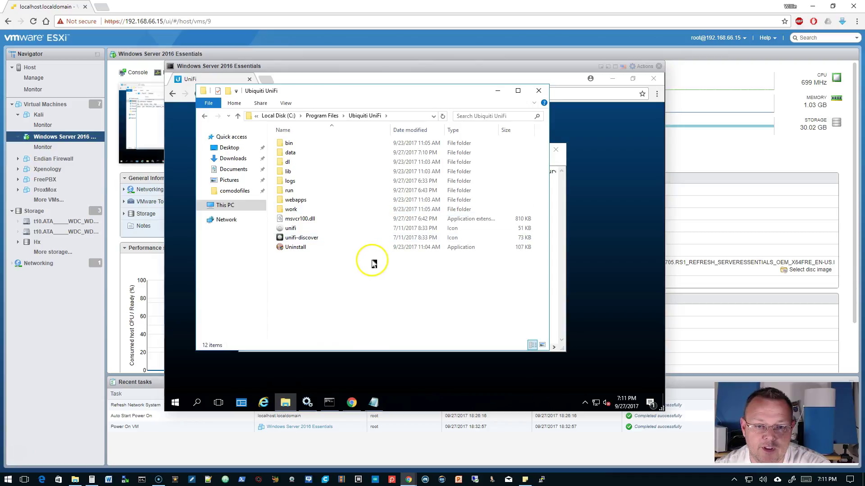
{"action": "left_click", "coordinate": [391, 194]}
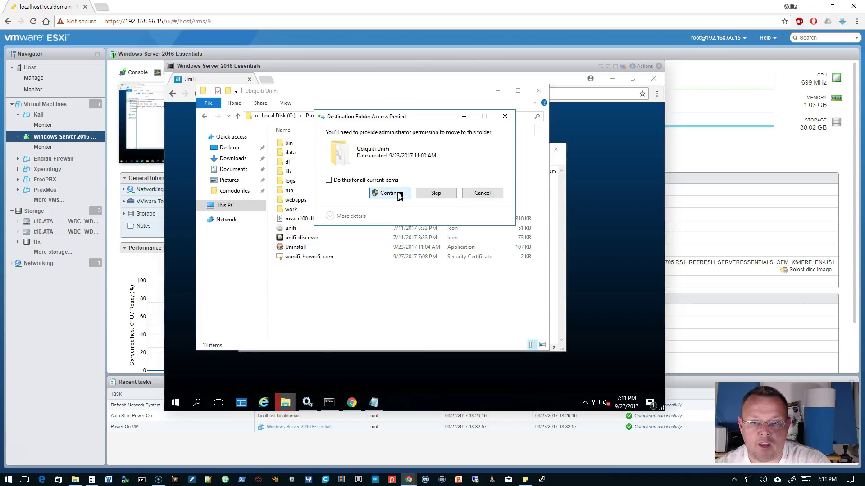
{"action": "left_click", "coordinate": [399, 195]}
{"action": "left_click", "coordinate": [399, 195]}
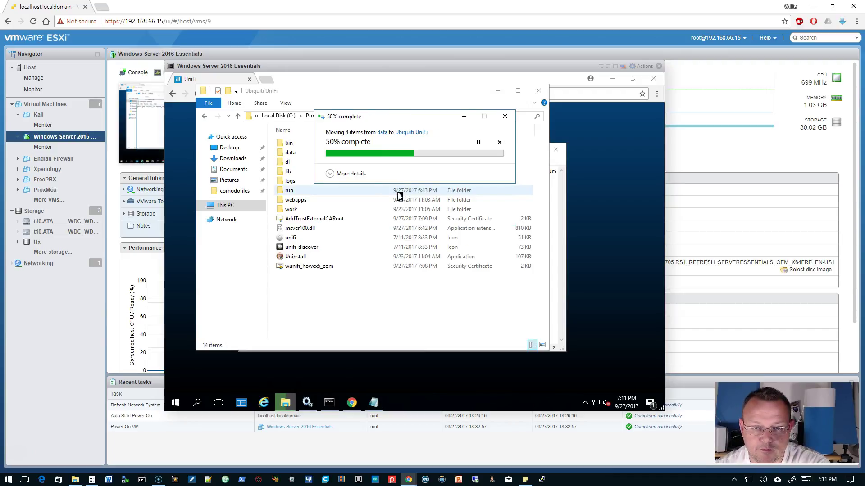
{"action": "left_click", "coordinate": [399, 195]}
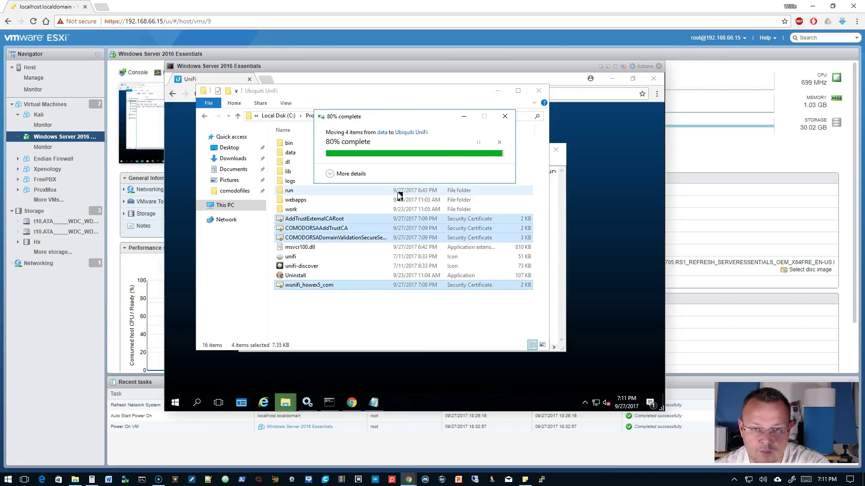
{"action": "left_click", "coordinate": [348, 320]}
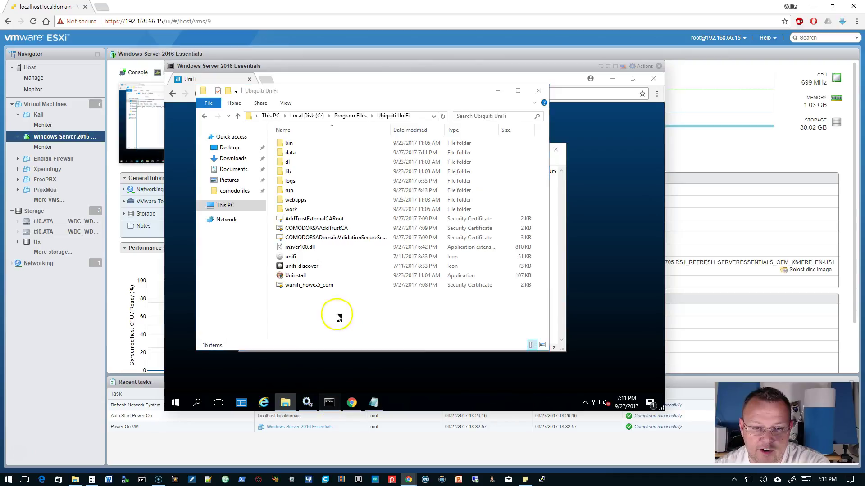
{"action": "key", "text": "alt+Tab"}
Step: Move up to the Ubiquiti UniFi folder and list its contents with dir
{"action": "type", "text": "c"}
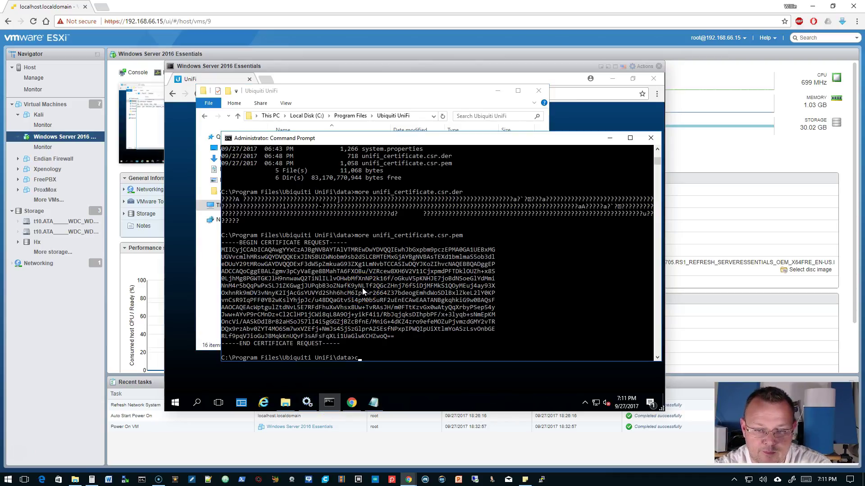
{"action": "type", "text": "d .."}
{"action": "key", "text": "Return"}
{"action": "type", "text": "dir"}
{"action": "key", "text": "Return"}
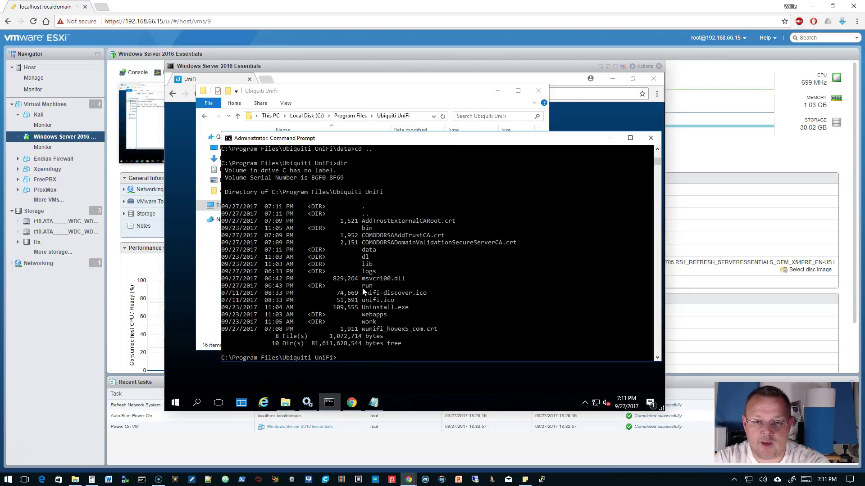
Step: Copy the ace.jar import_cert command from the Notepad notes into the command prompt
{"action": "left_click", "coordinate": [374, 402]}
{"action": "left_click", "coordinate": [261, 161]}
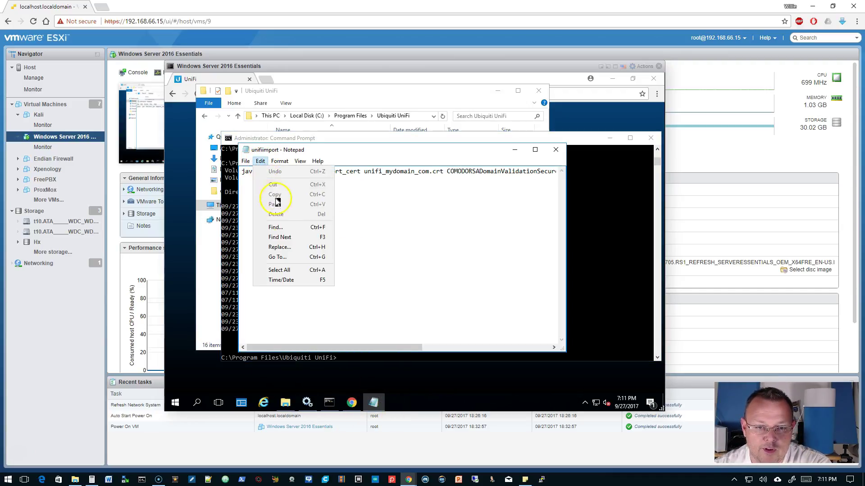
{"action": "left_click", "coordinate": [280, 270]}
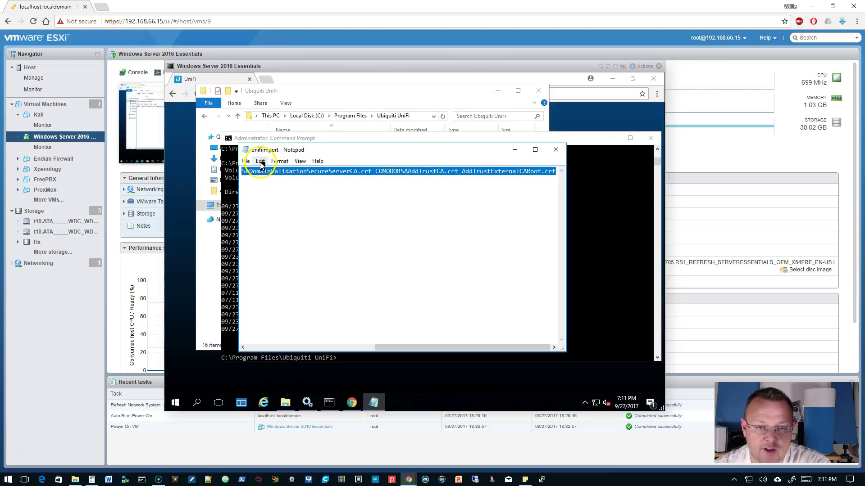
{"action": "left_click", "coordinate": [260, 161]}
{"action": "left_click", "coordinate": [275, 195]}
{"action": "left_click", "coordinate": [614, 288]}
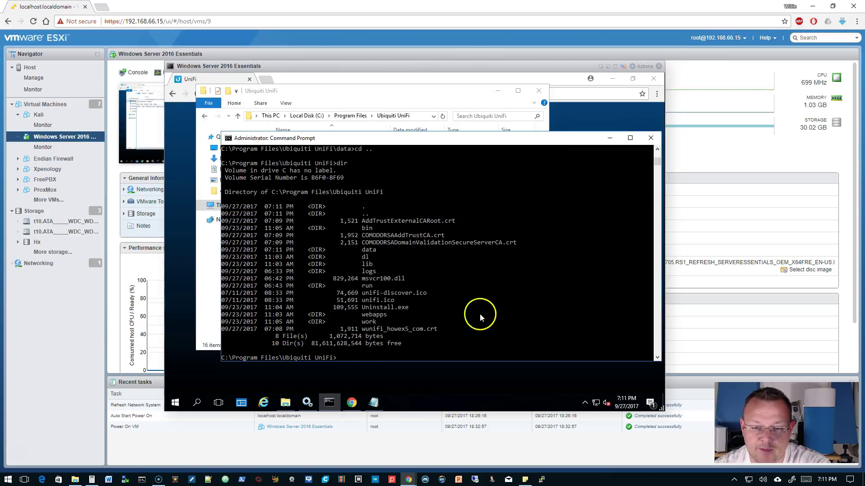
{"action": "right_click", "coordinate": [365, 356]}
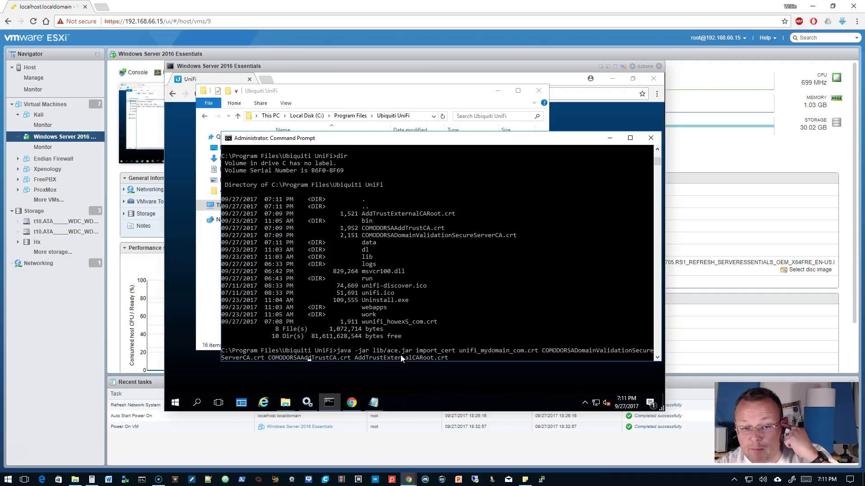
Step: Change mydomain to howex5 in the certificate file name and run the import
{"action": "key", "text": "Left"}
{"action": "key", "text": "Left"}
{"action": "key", "text": "Left"}
{"action": "key", "text": "Left"}
{"action": "key", "text": "Left"}
{"action": "key", "text": "Left"}
{"action": "key", "text": "Left"}
{"action": "key", "text": "Left"}
{"action": "key", "text": "Left"}
{"action": "key", "text": "Left"}
{"action": "key", "text": "Left"}
{"action": "key", "text": "Left"}
{"action": "key", "text": "Left"}
{"action": "key", "text": "Left"}
{"action": "key", "text": "Left"}
{"action": "key", "text": "Left"}
{"action": "key", "text": "Left"}
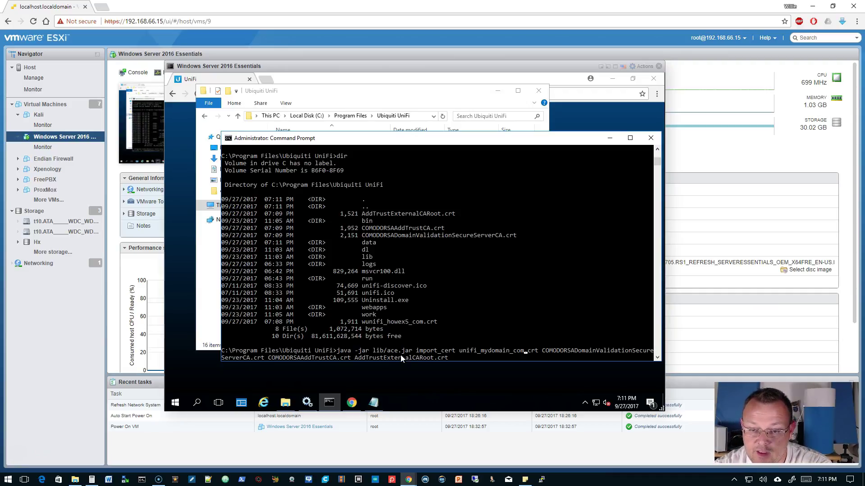
{"action": "key", "text": "BackSpace"}
{"action": "key", "text": "BackSpace"}
{"action": "key", "text": "BackSpace"}
{"action": "key", "text": "BackSpace"}
{"action": "key", "text": "BackSpace"}
{"action": "key", "text": "BackSpace"}
{"action": "key", "text": "BackSpace"}
{"action": "key", "text": "BackSpace"}
{"action": "type", "text": "howex5"}
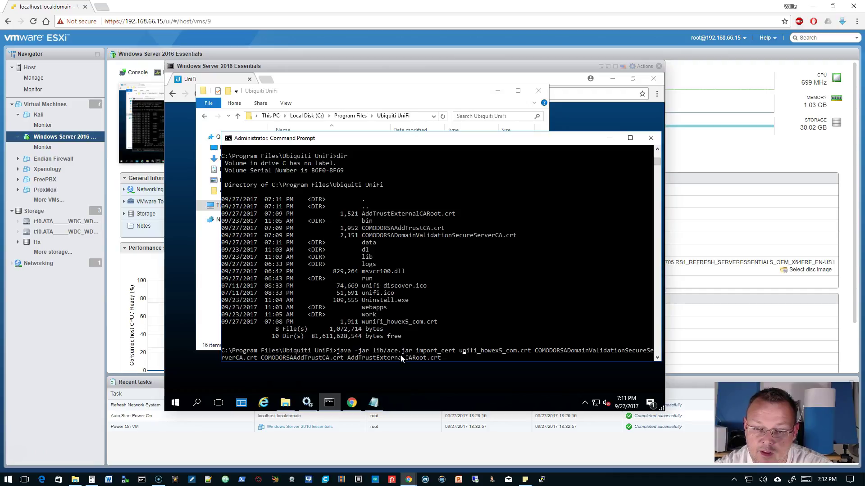
{"action": "type", "text": "w"}
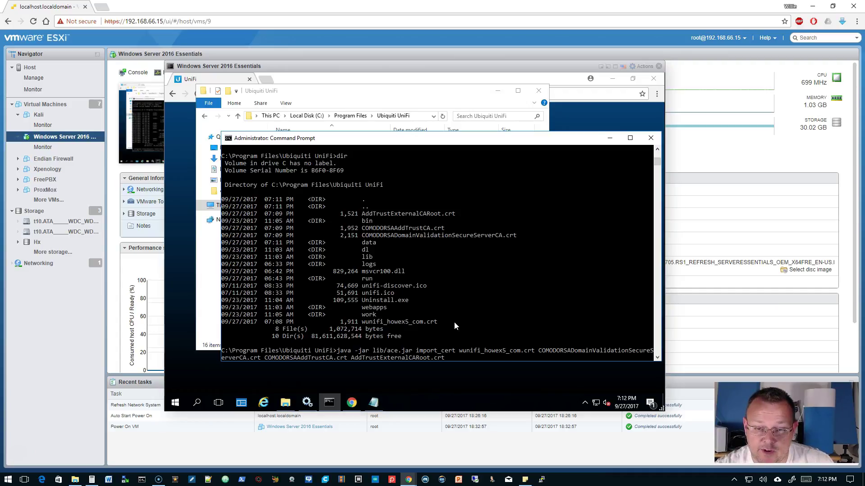
{"action": "key", "text": "Return"}
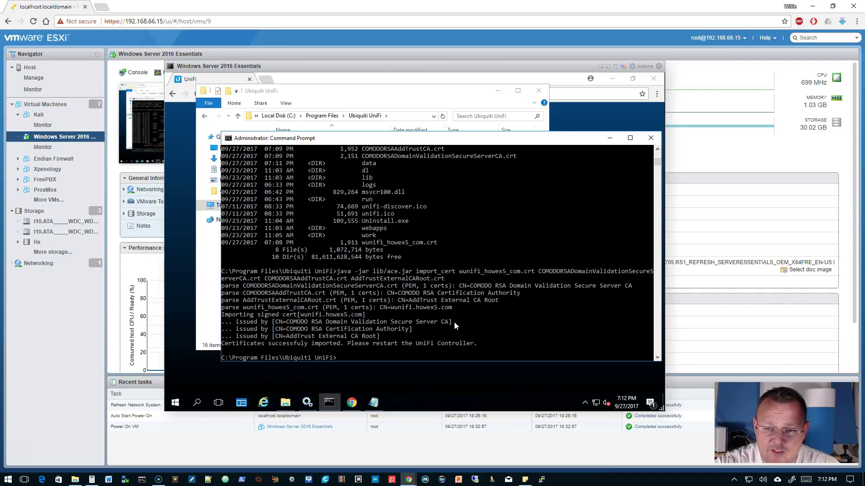
{"action": "left_click", "coordinate": [307, 402]}
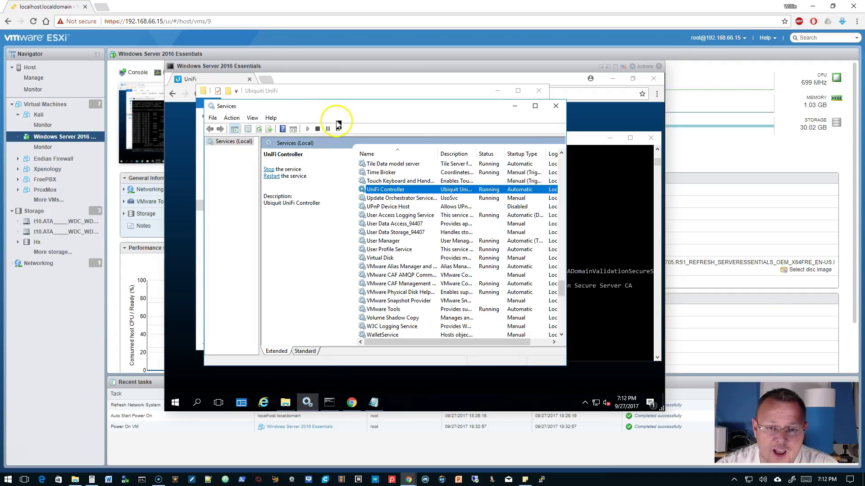
Step: Restart the UniFi Controller service so it loads the newly imported certificates
{"action": "right_click", "coordinate": [382, 190]}
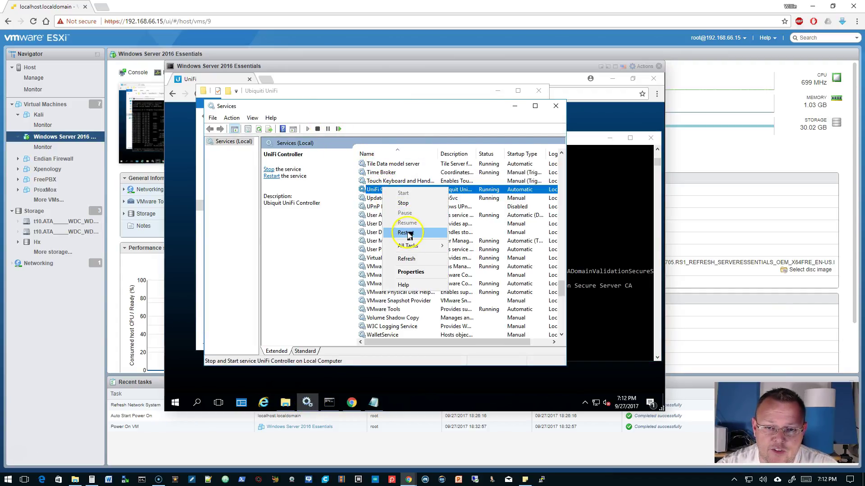
{"action": "left_click", "coordinate": [408, 233]}
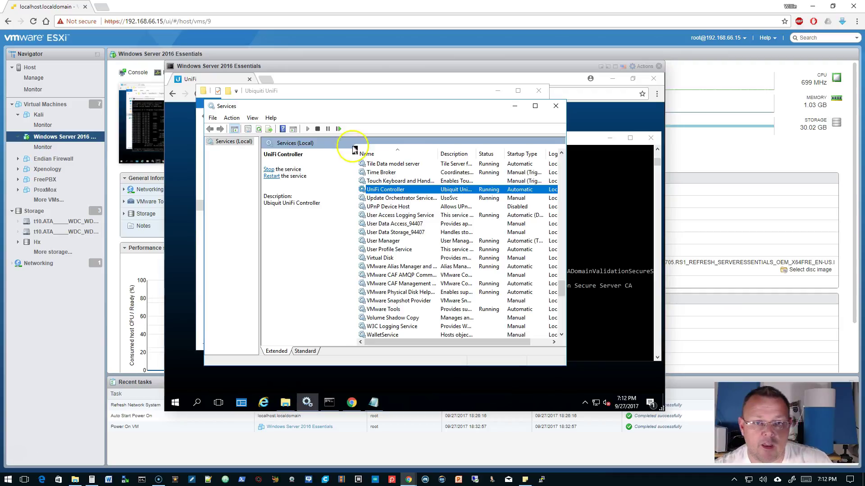
{"action": "left_click", "coordinate": [179, 163]}
{"action": "left_click", "coordinate": [300, 93]}
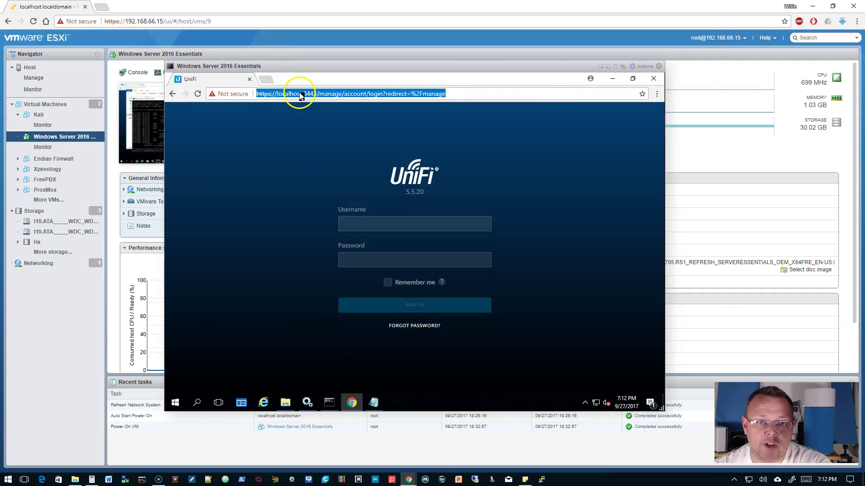
{"action": "type", "text": "https:/"}
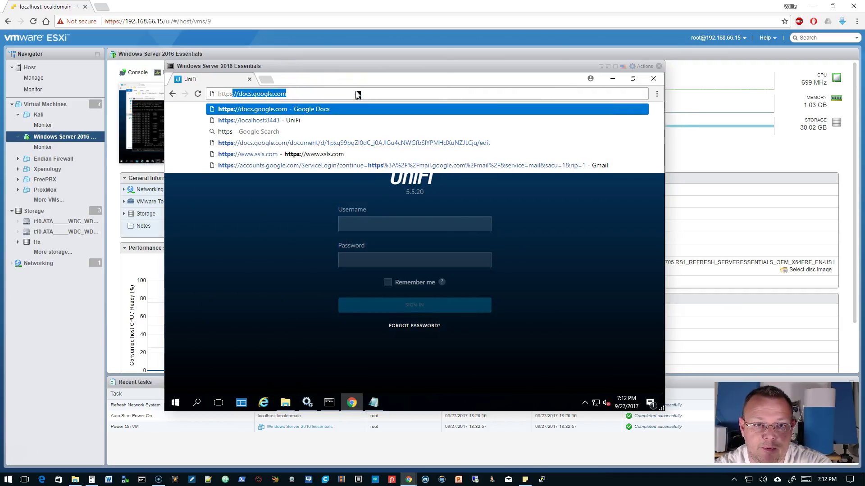
{"action": "type", "text": "/wuni"}
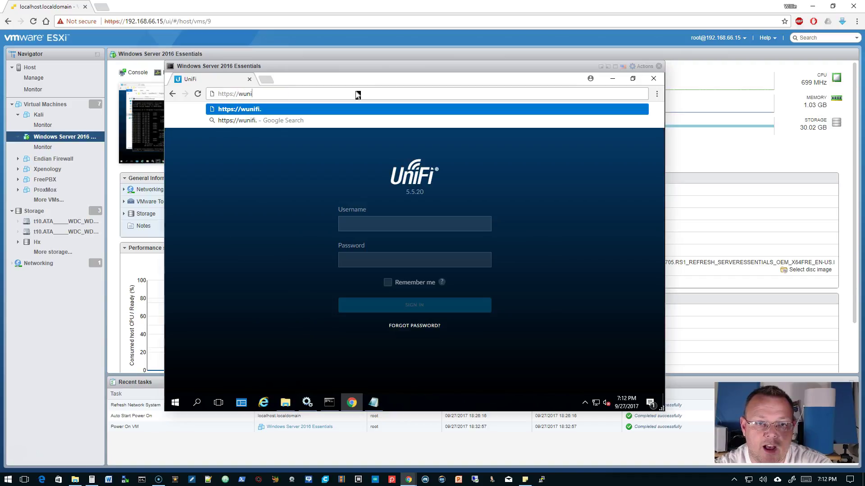
{"action": "type", "text": "fi.howex5.com:8443"}
{"action": "key", "text": "Return"}
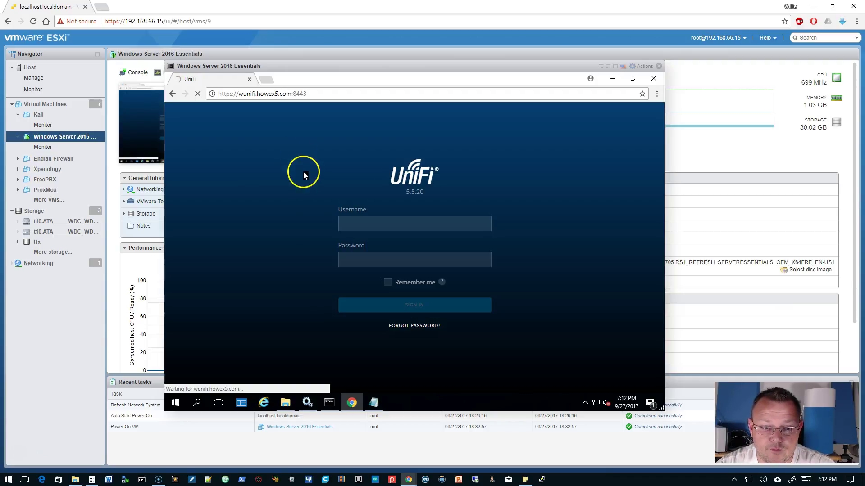
{"action": "left_click", "coordinate": [308, 402]}
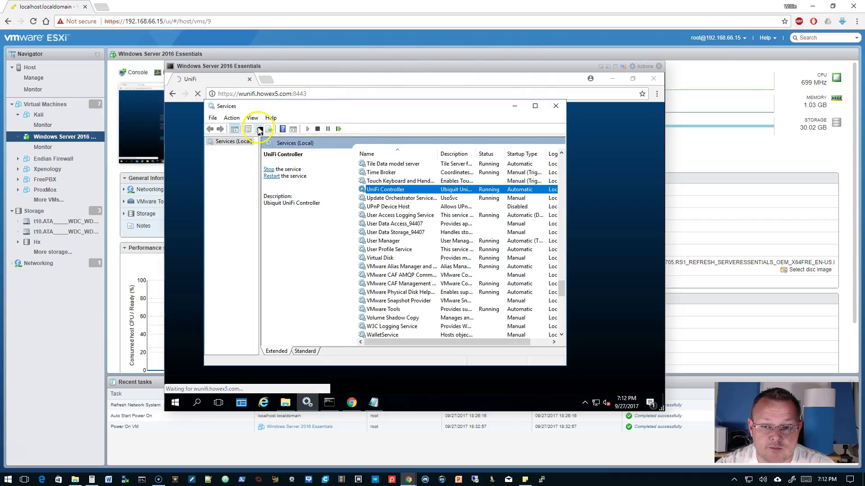
{"action": "left_click", "coordinate": [212, 80]}
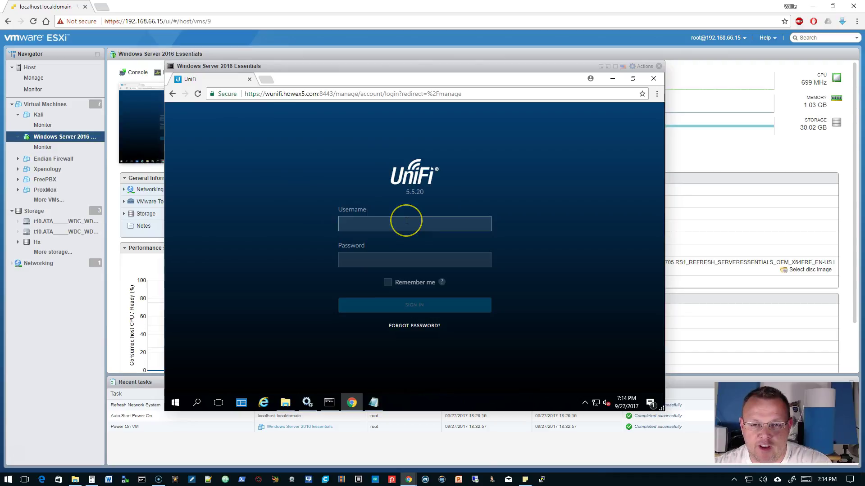
Step: Sign in to the UniFi controller with the account username and password
{"action": "type", "text": "whowe"}
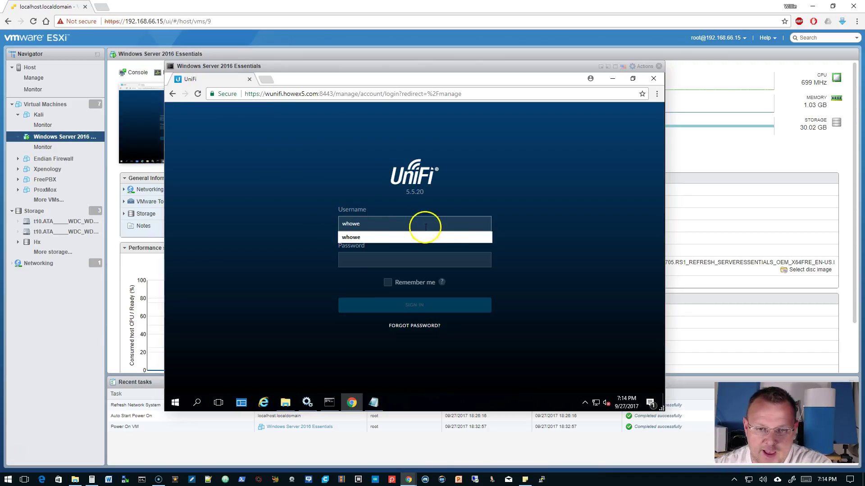
{"action": "left_click", "coordinate": [435, 255]}
{"action": "type", "text": "*****"}
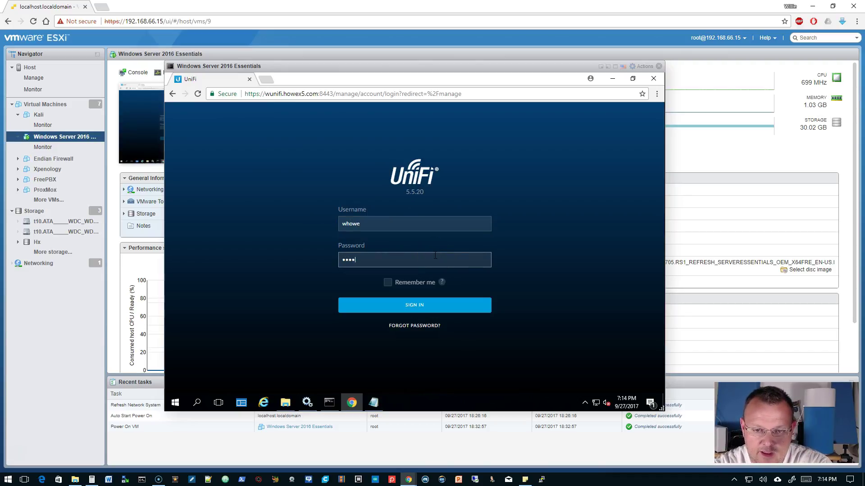
{"action": "key", "text": "BackSpace"}
{"action": "key", "text": "BackSpace"}
{"action": "key", "text": "BackSpace"}
{"action": "type", "text": "****"}
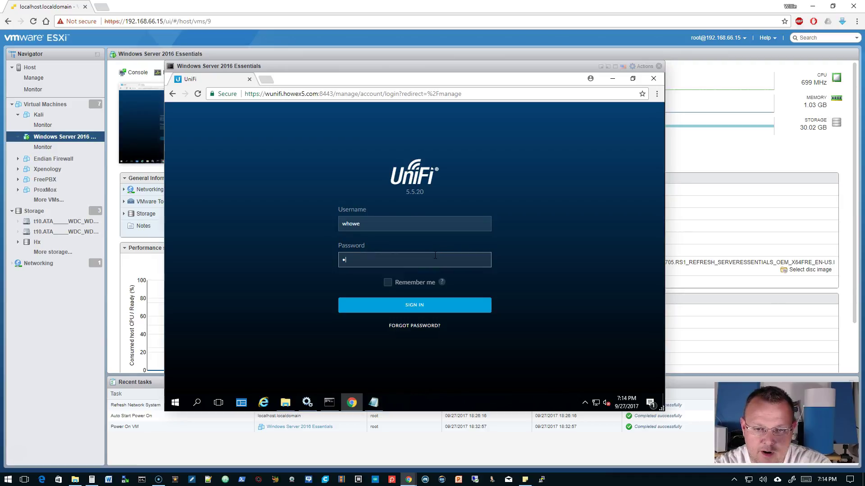
{"action": "key", "text": "BackSpace"}
{"action": "key", "text": "BackSpace"}
{"action": "key", "text": "BackSpace"}
{"action": "type", "text": "**************"}
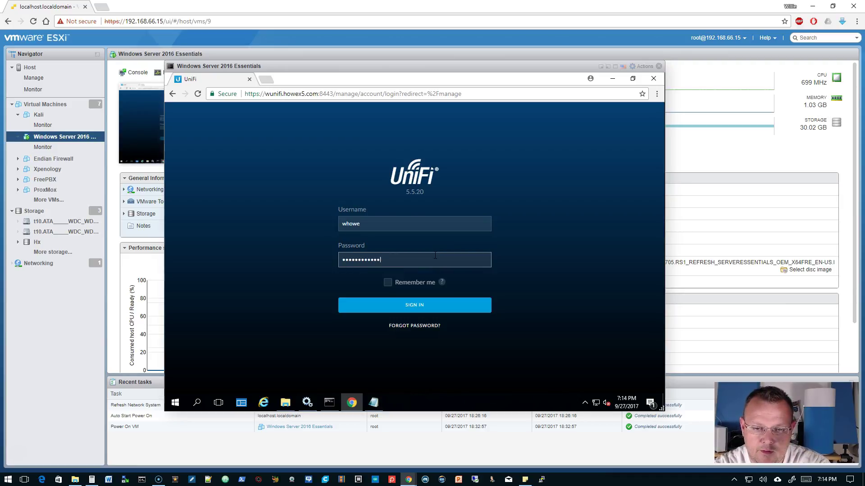
{"action": "key", "text": "Return"}
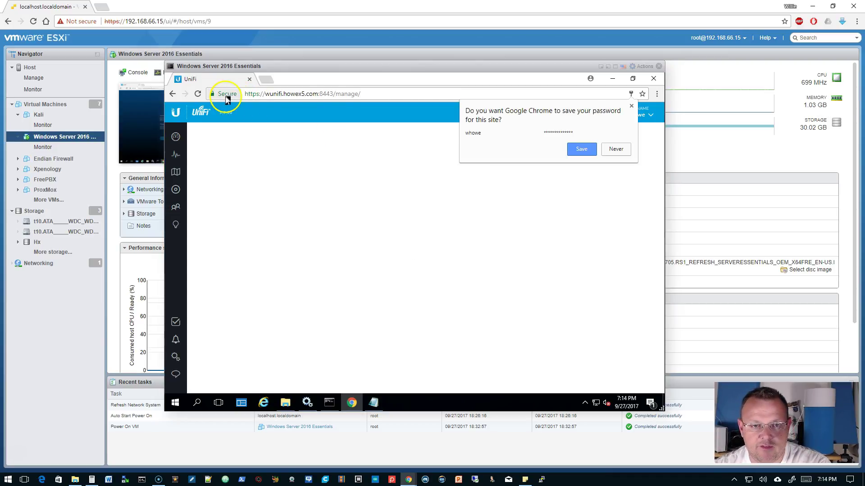
Step: Decline Chrome's offer to save the password, leaving the Default site dashboard showing
{"action": "left_click", "coordinate": [621, 152]}
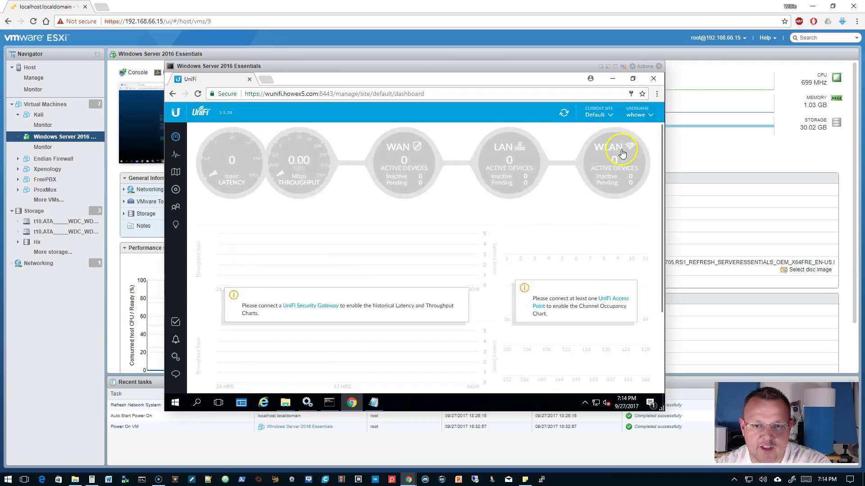